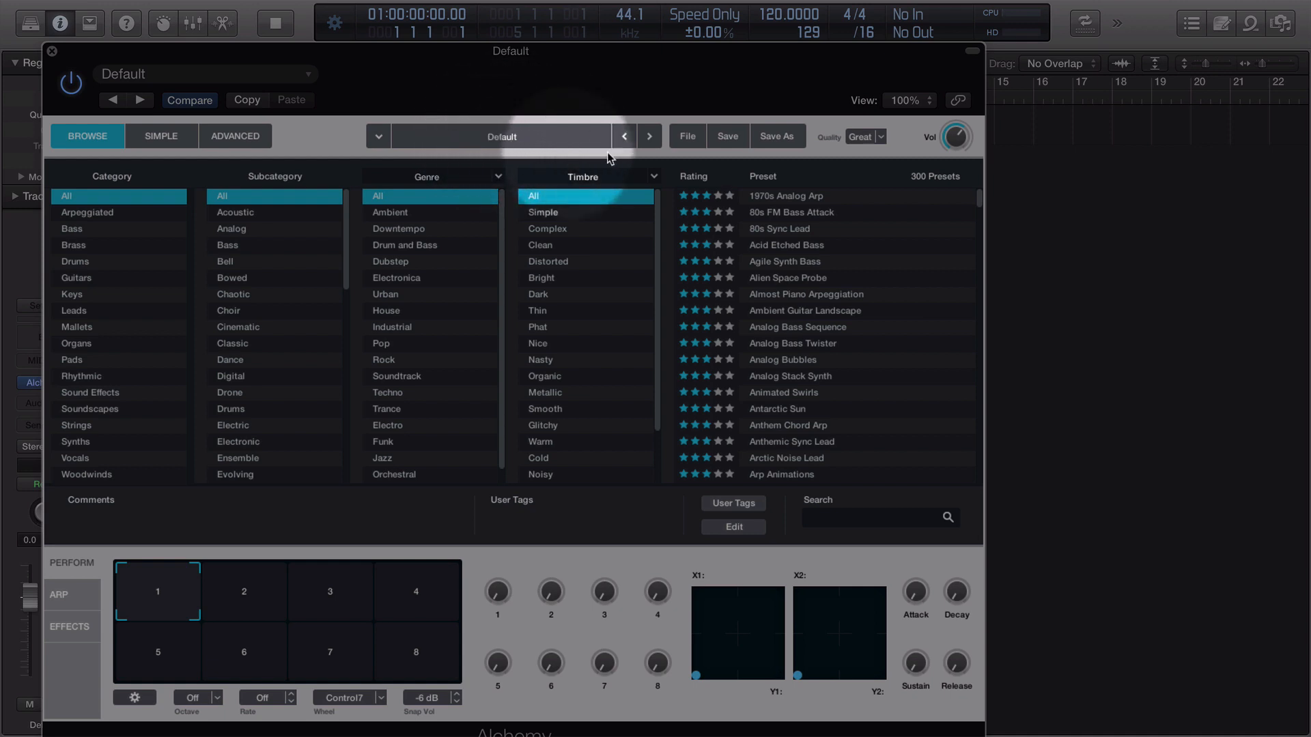
Open audio import for source A in the advanced view and choose the Granular analysis mode.
left_click(243, 137)
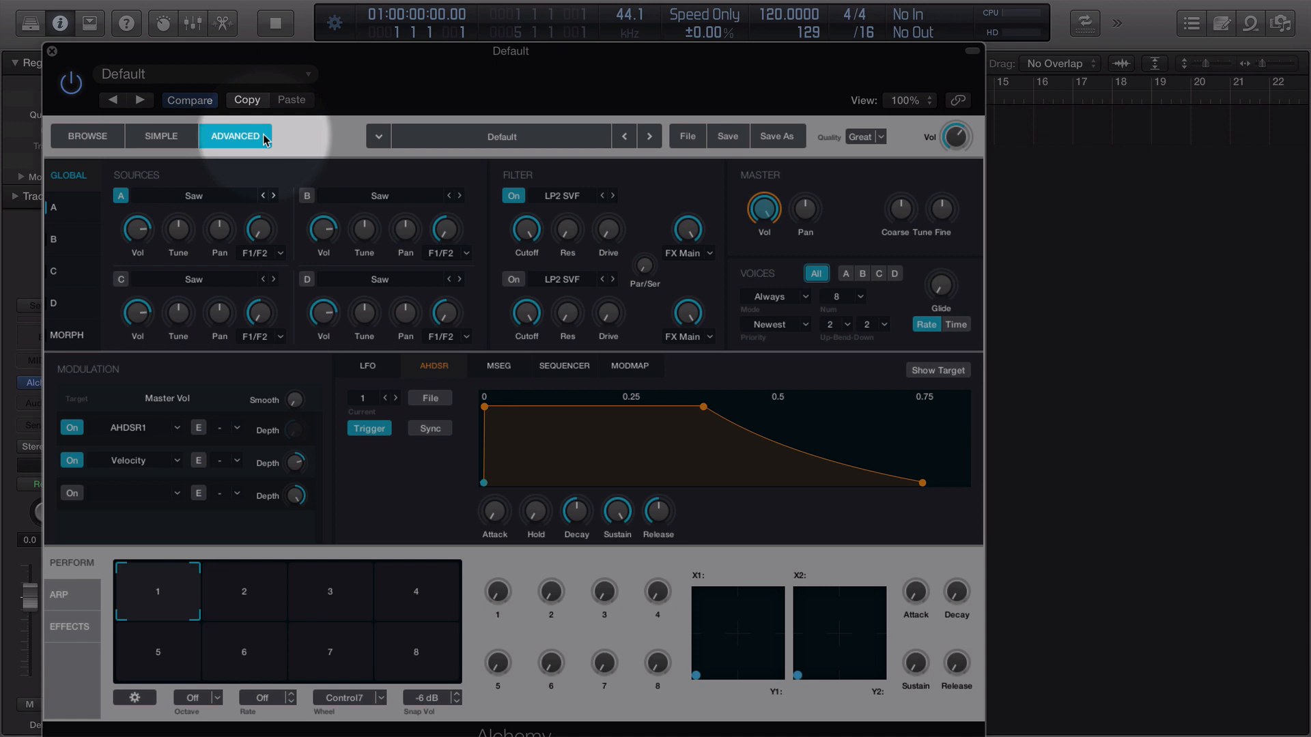
left_click(188, 194)
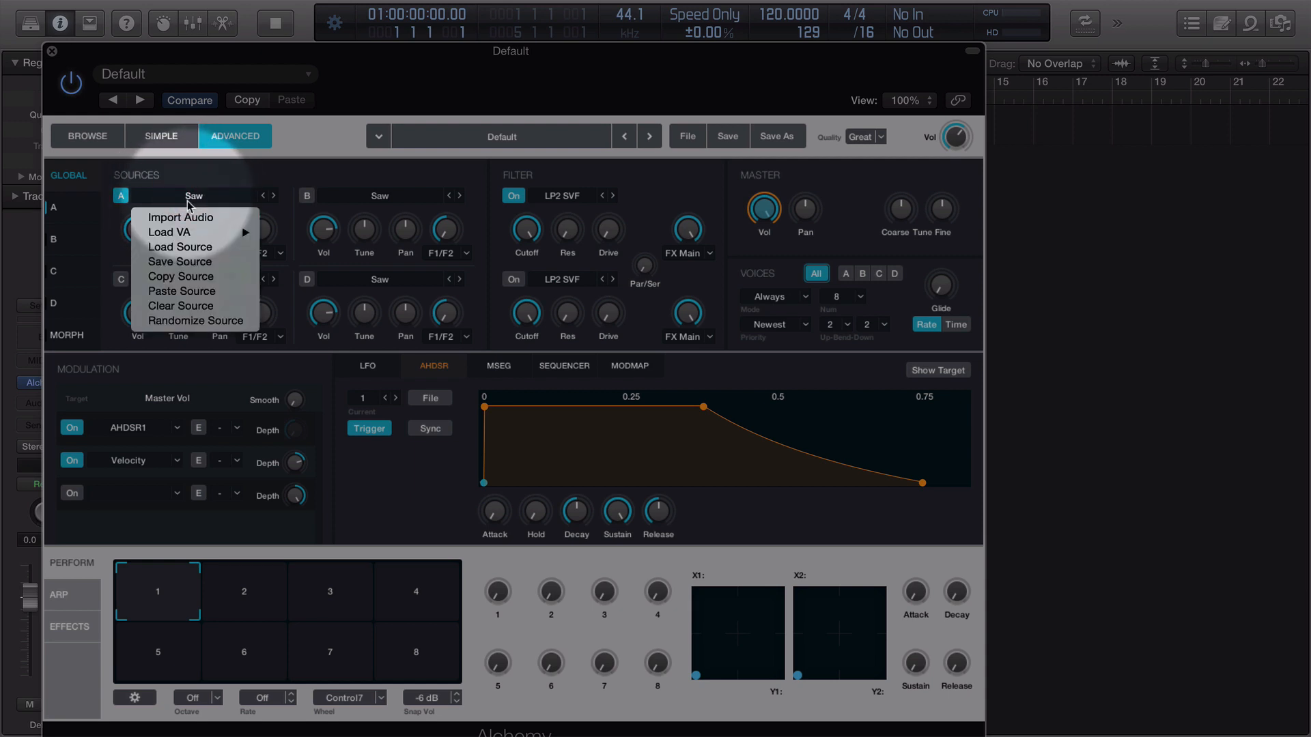
left_click(179, 217)
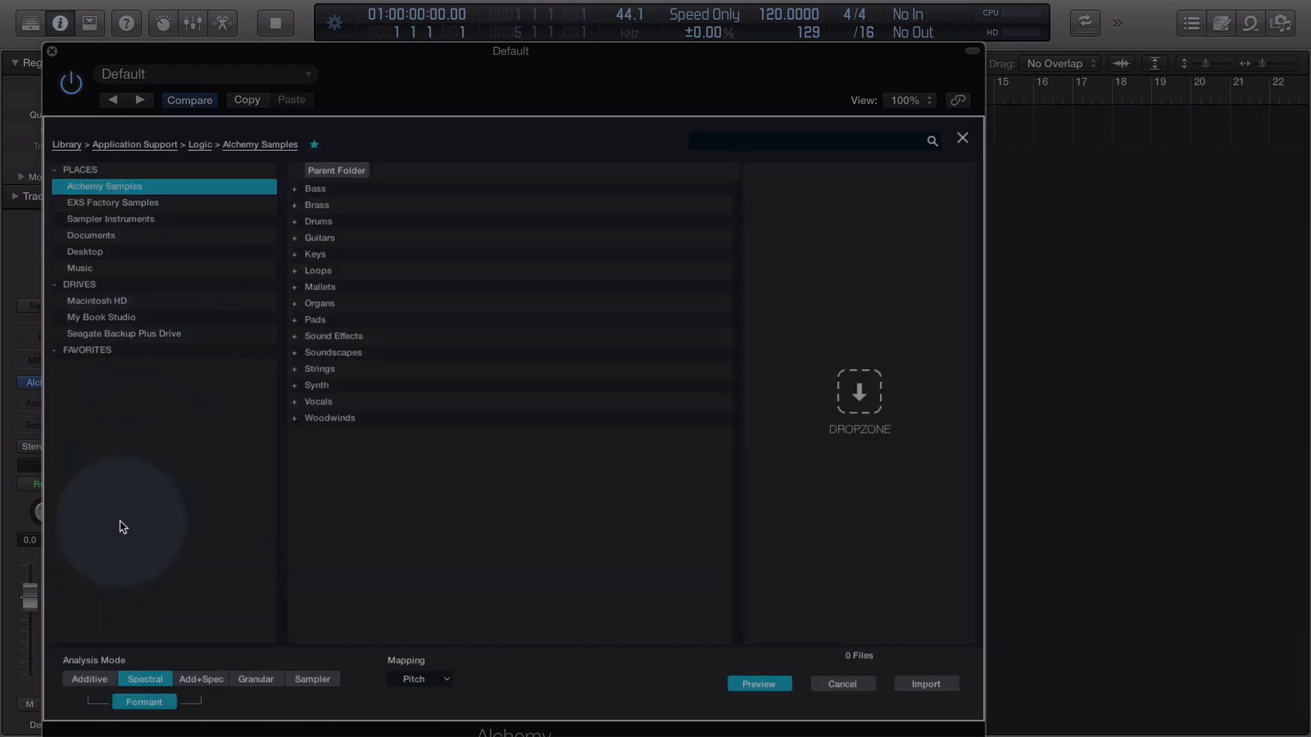
left_click(240, 679)
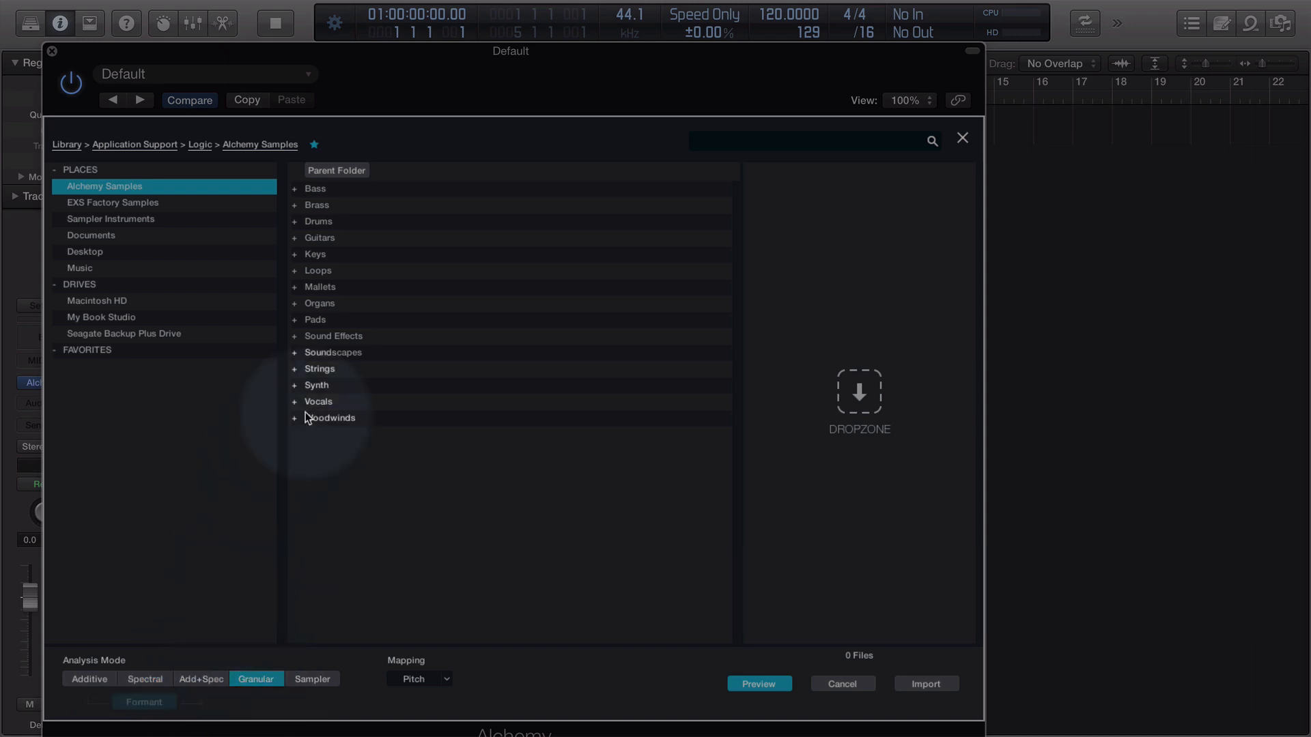
Search Macintosh HD for "confusion" and import Confusion clip.wav into source A.
left_click(820, 142)
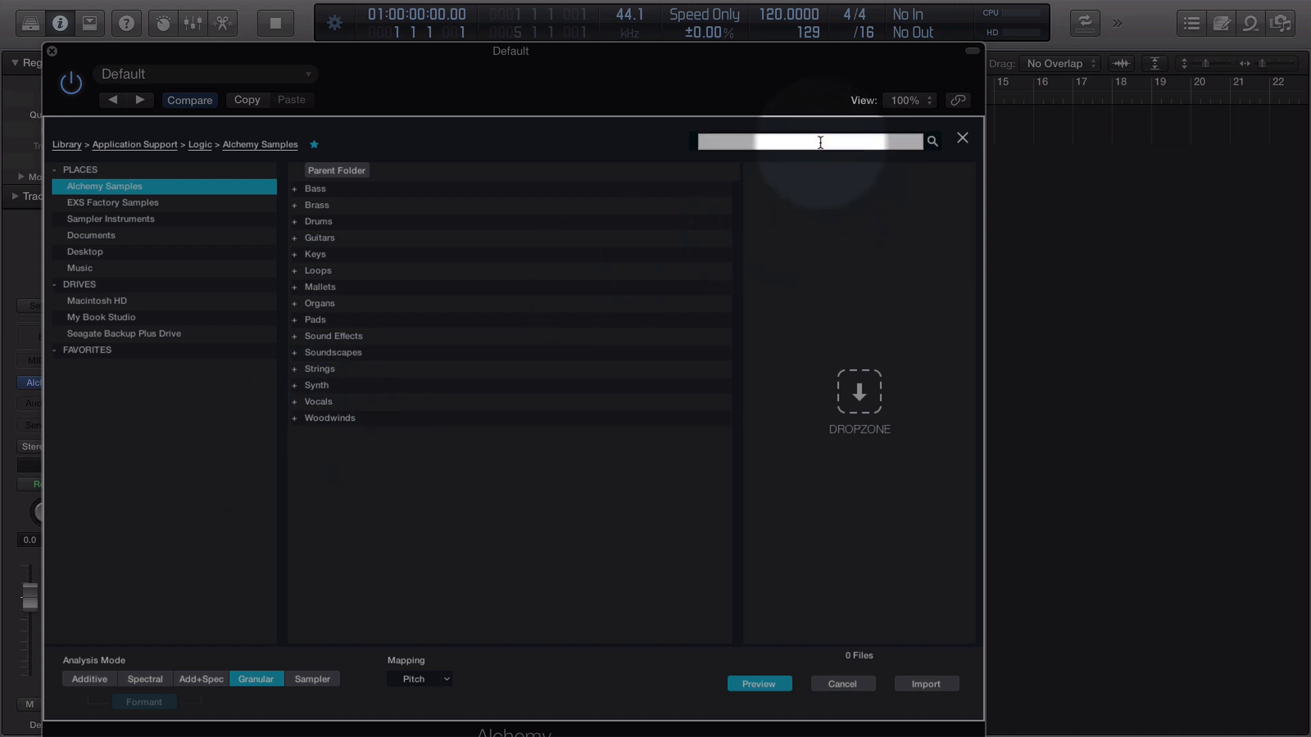
key("Return")
left_click(84, 301)
left_click(338, 189)
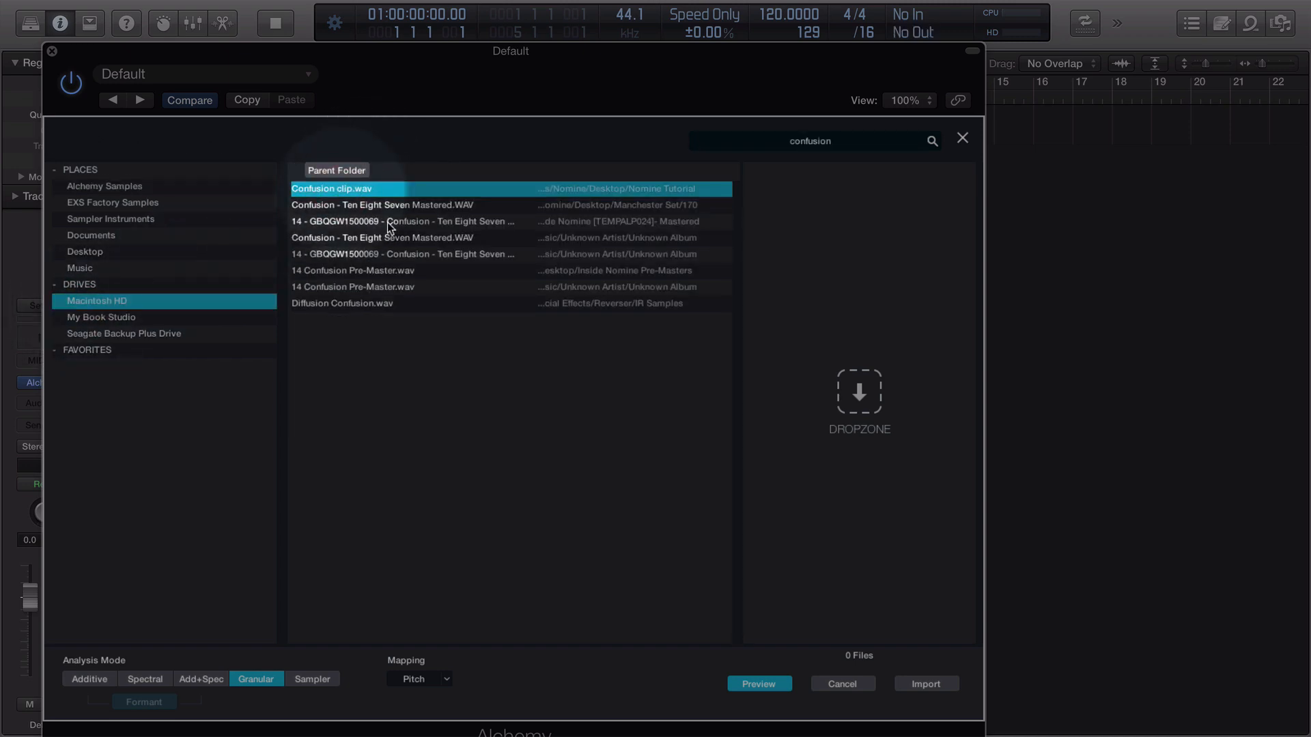
left_click(922, 684)
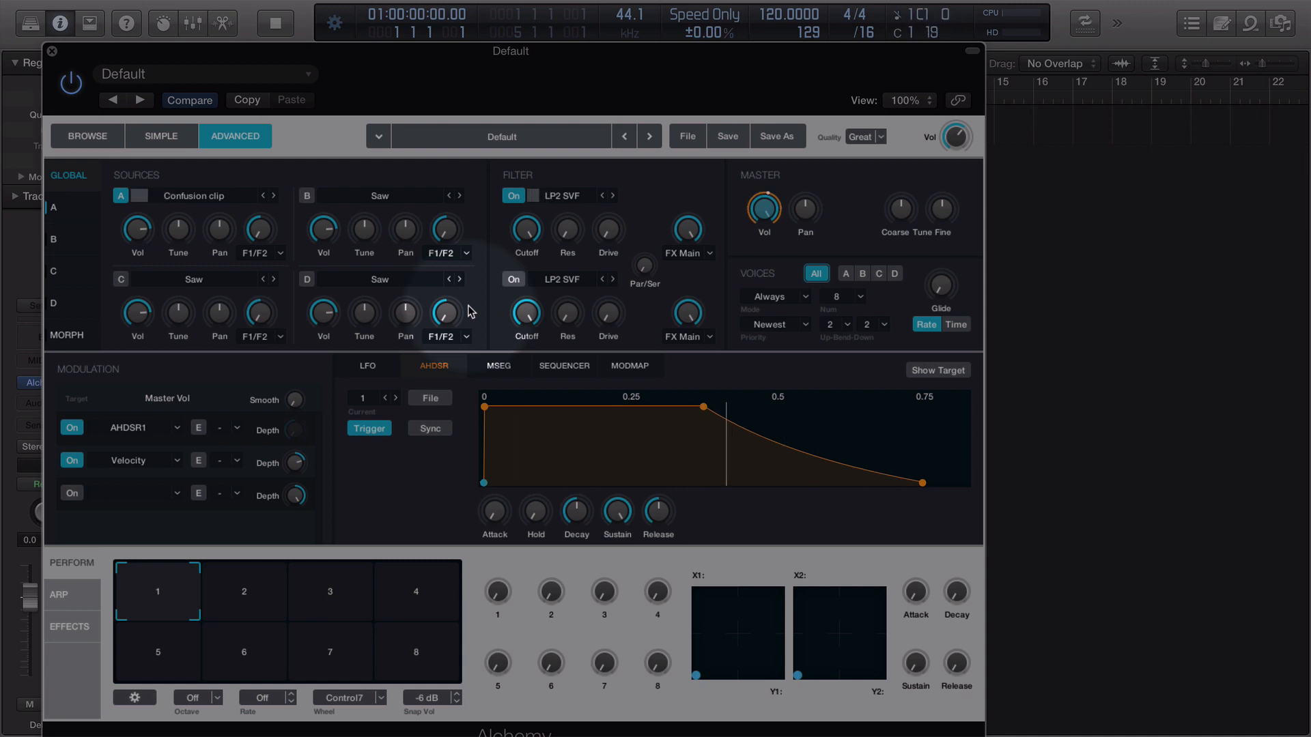
Open the detailed settings of source A.
left_click(183, 197)
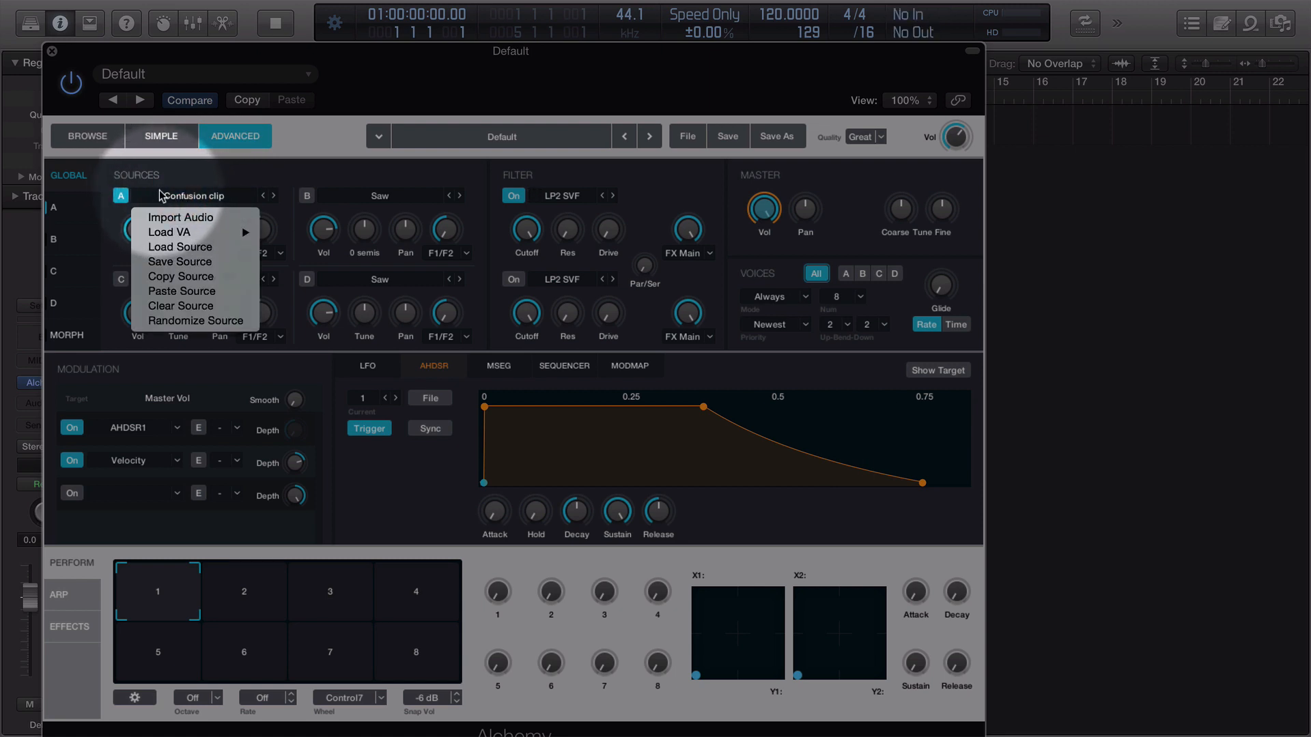
left_click(107, 207)
left_click(61, 209)
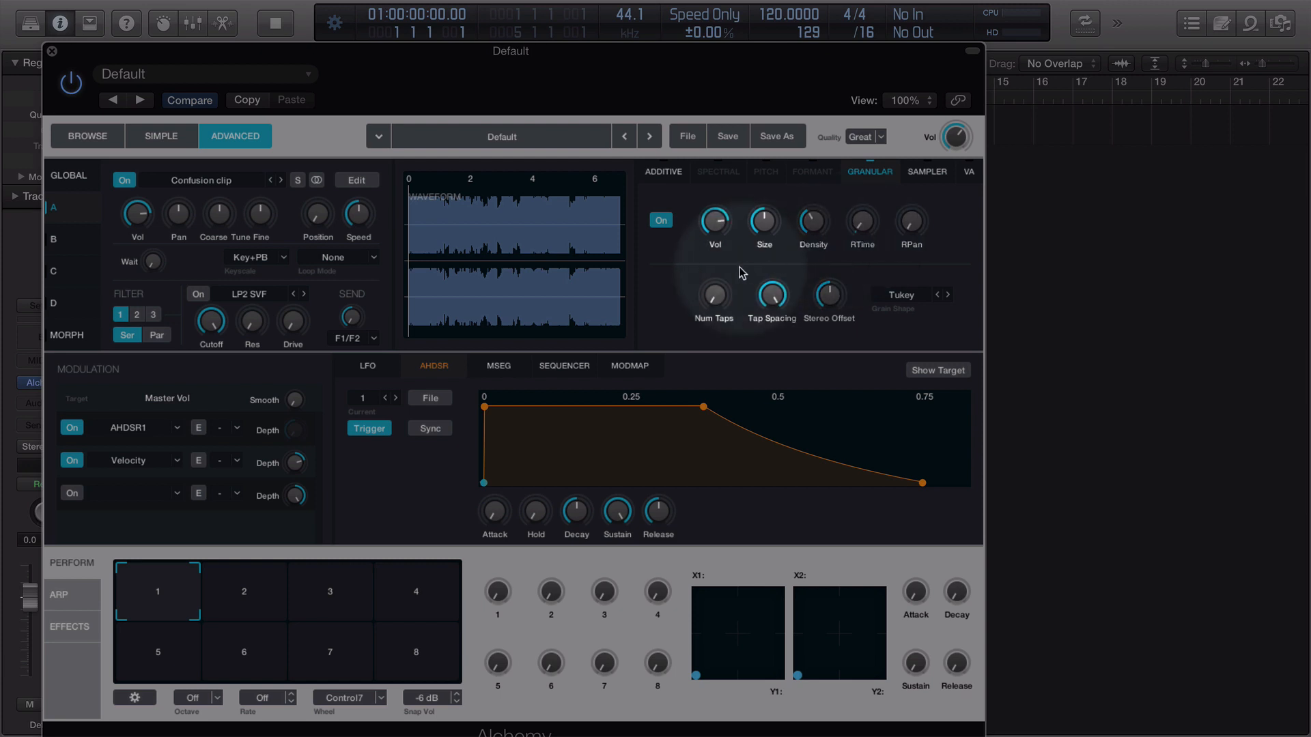
Reduce source A's Speed to 0% and move its Position about a third of the way into the clip.
mouse_move(360, 214)
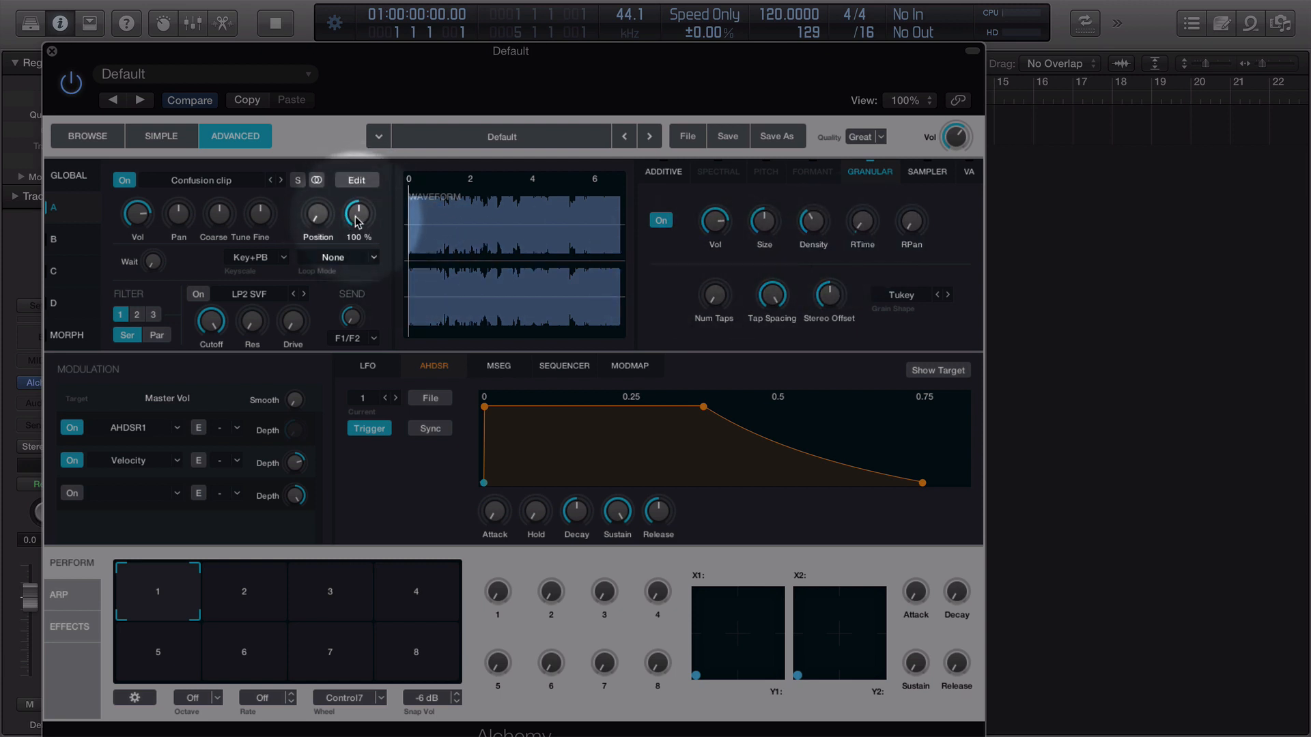
left_click_drag(355, 220, 344, 282)
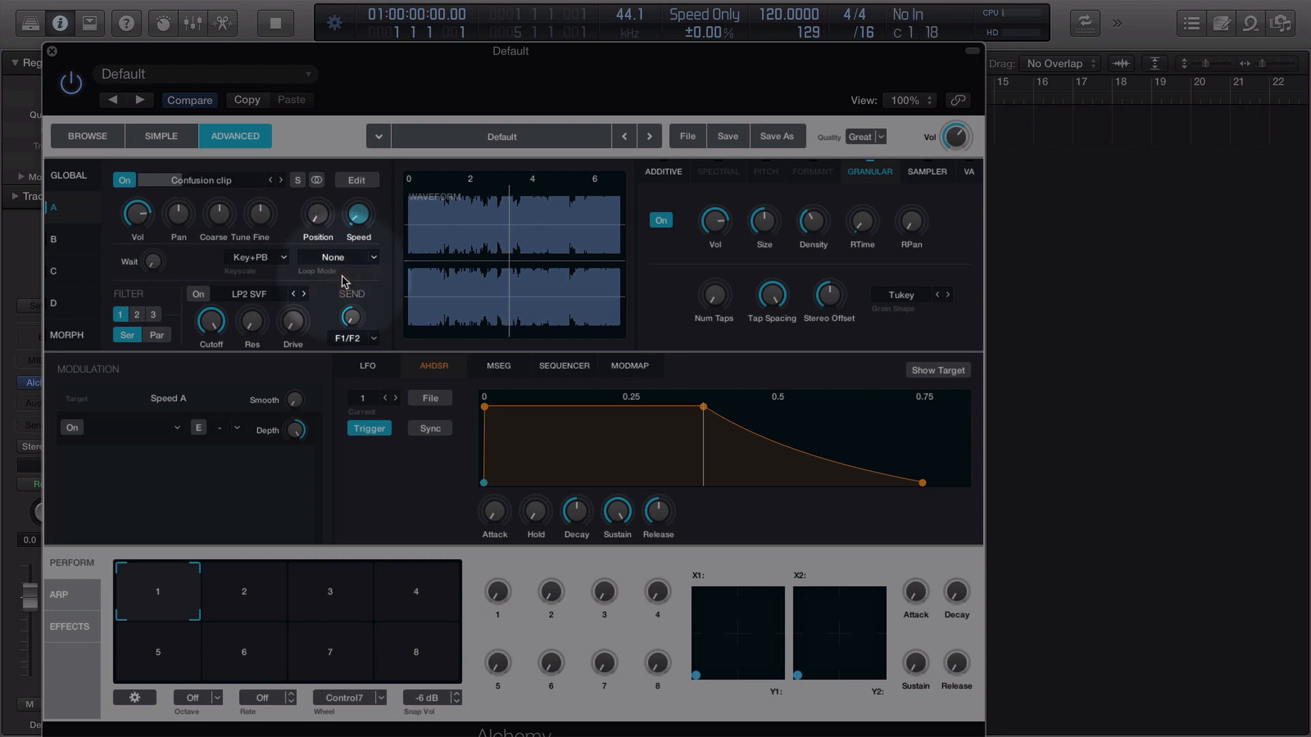
mouse_move(361, 222)
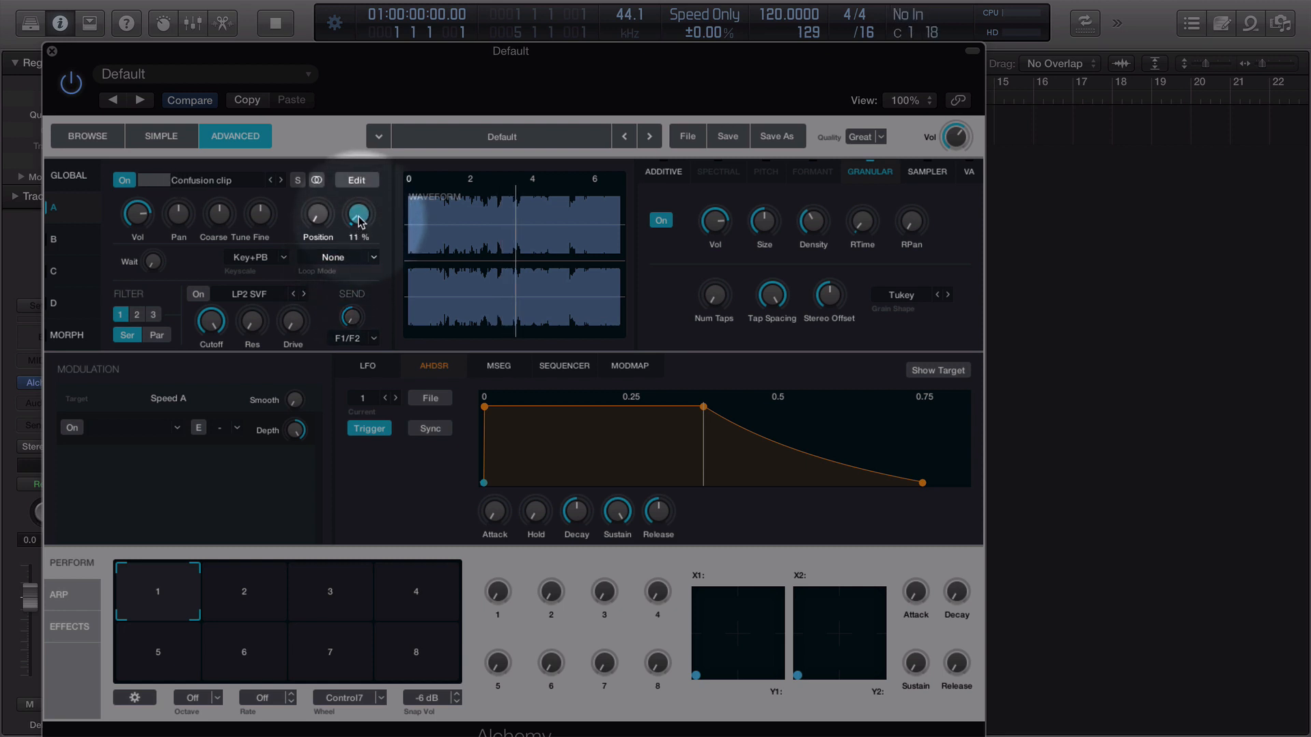
left_click_drag(361, 222, 360, 254)
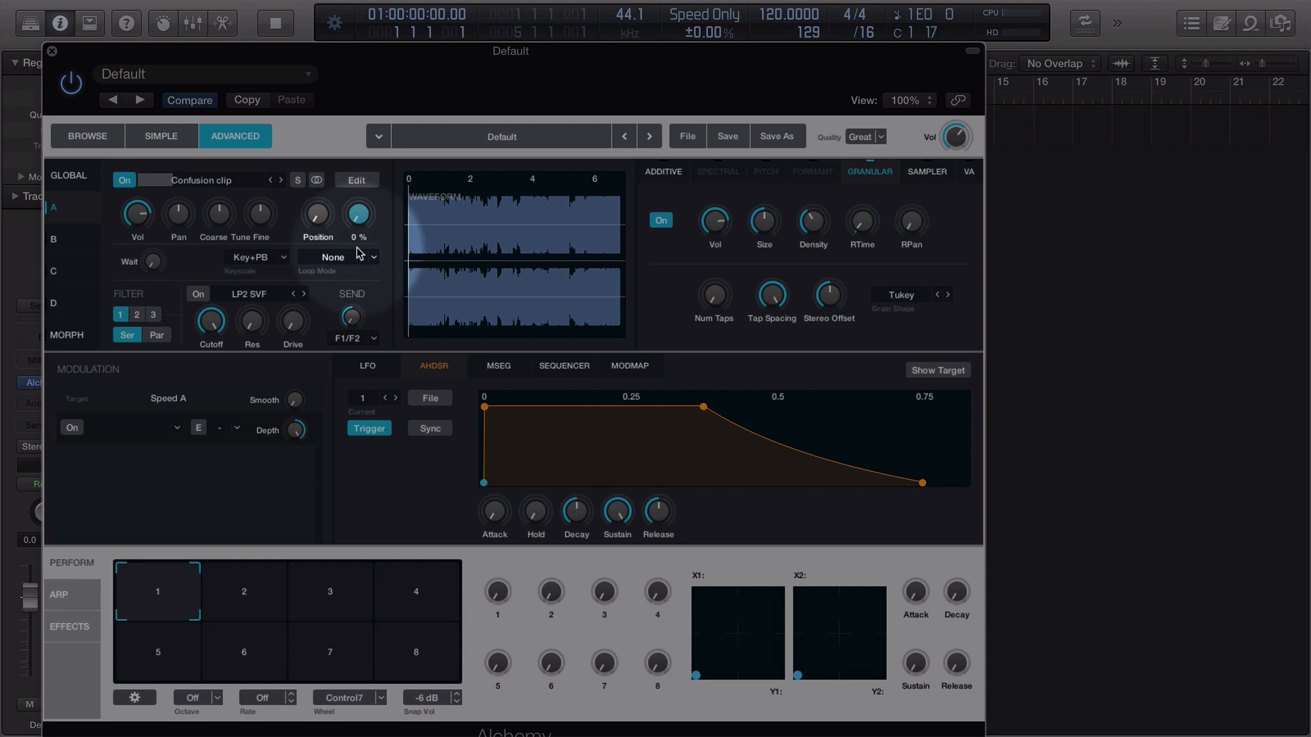
left_click(318, 214)
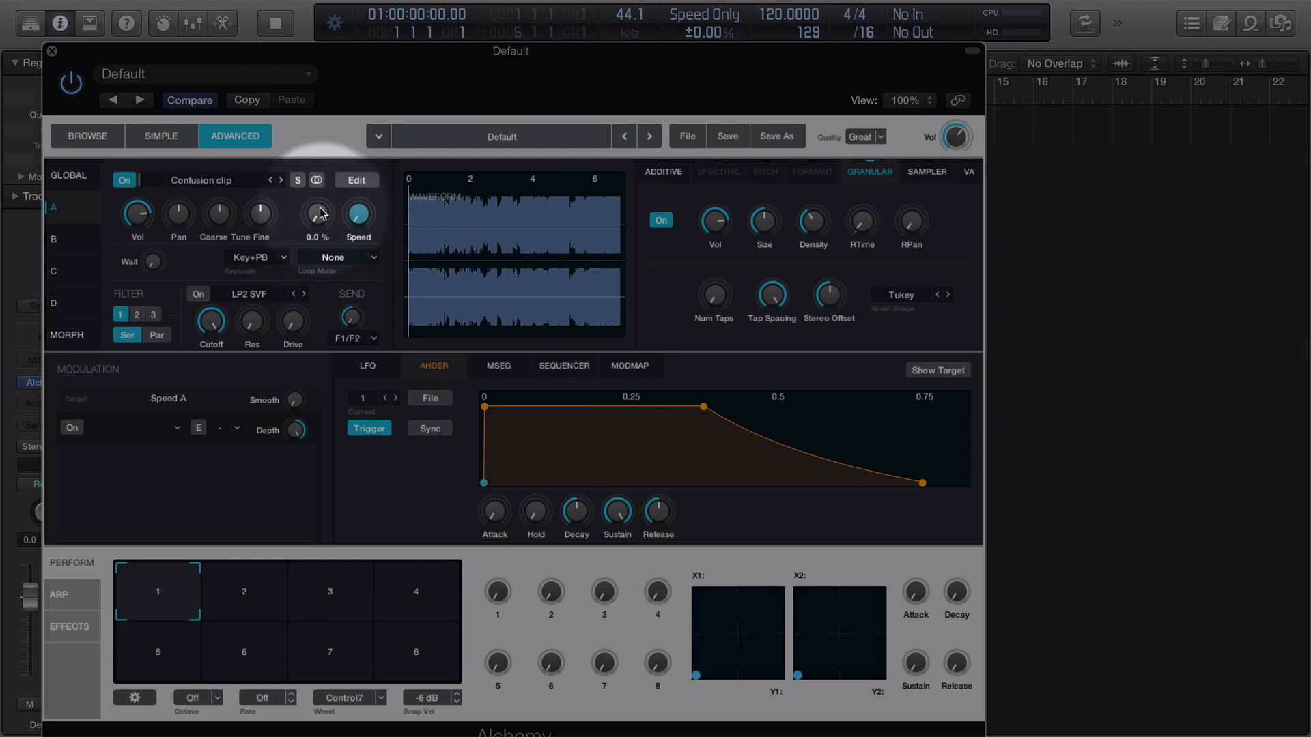
left_click_drag(317, 214, 326, 165)
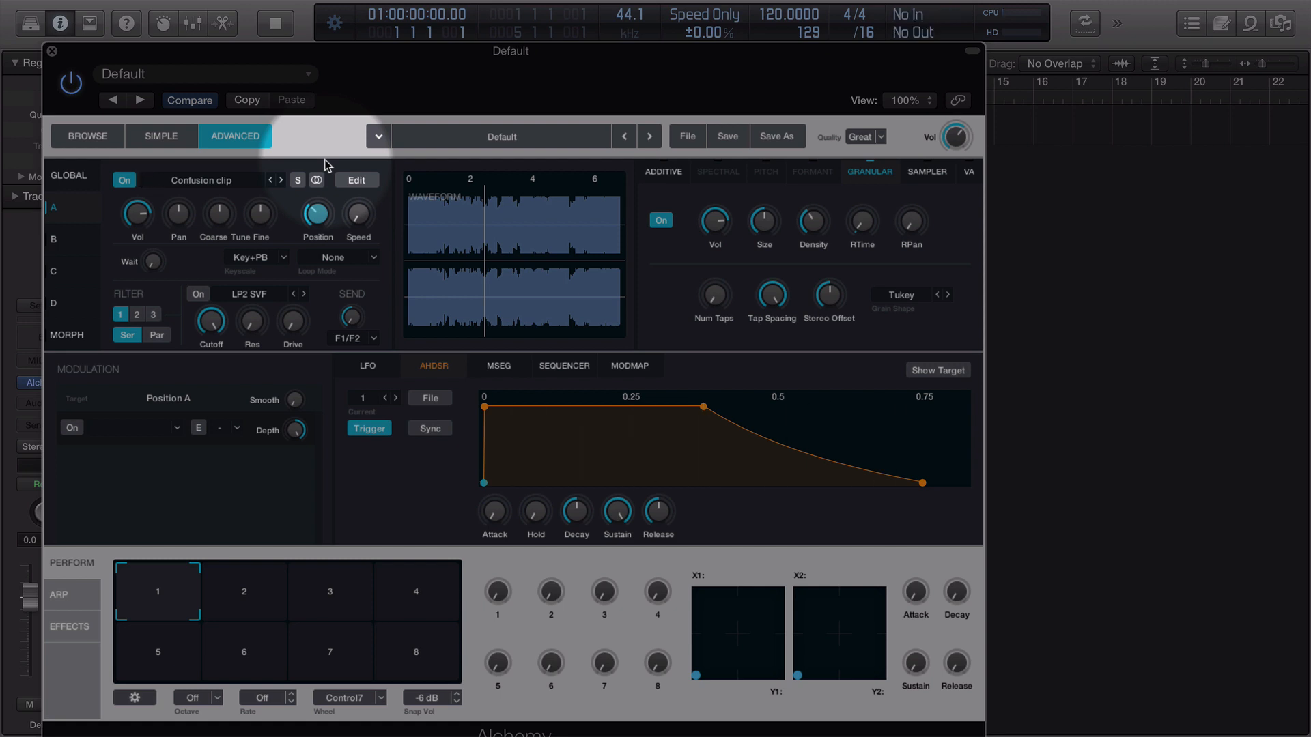
Reduce the granular Size of source A.
mouse_move(773, 232)
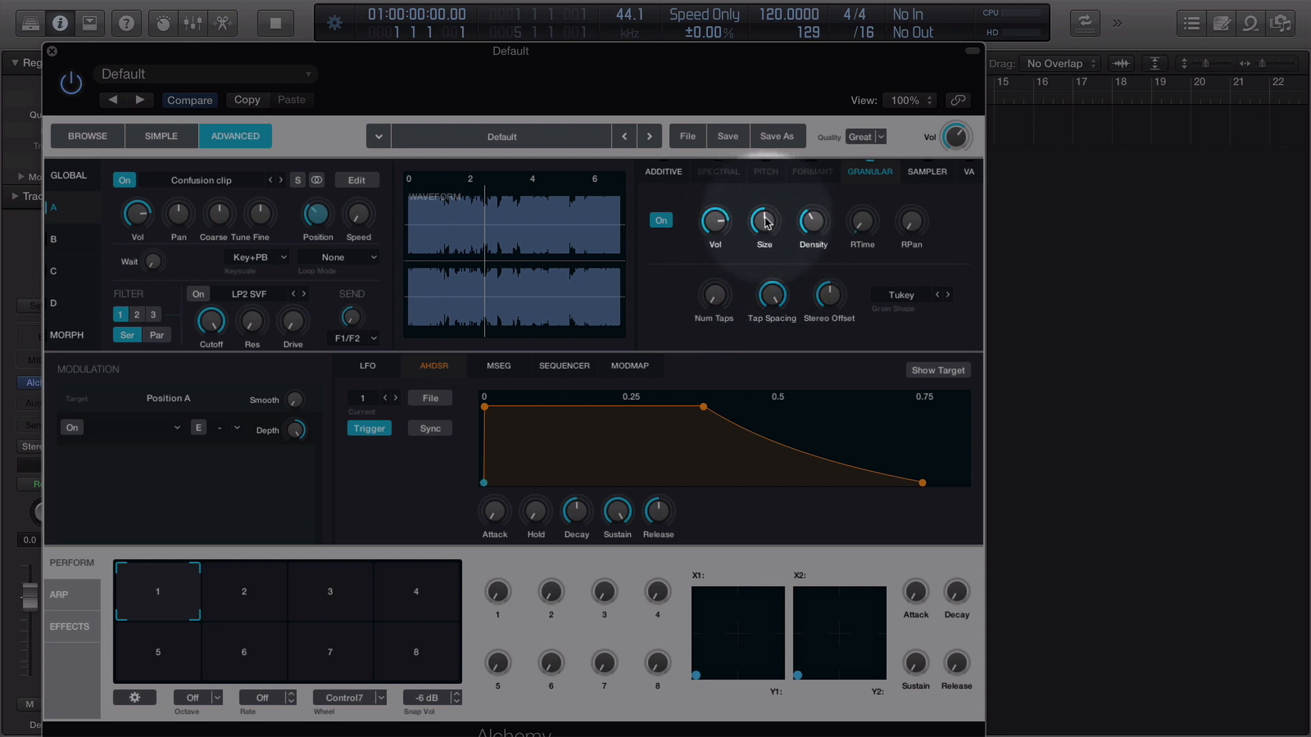
left_click_drag(767, 223, 763, 241)
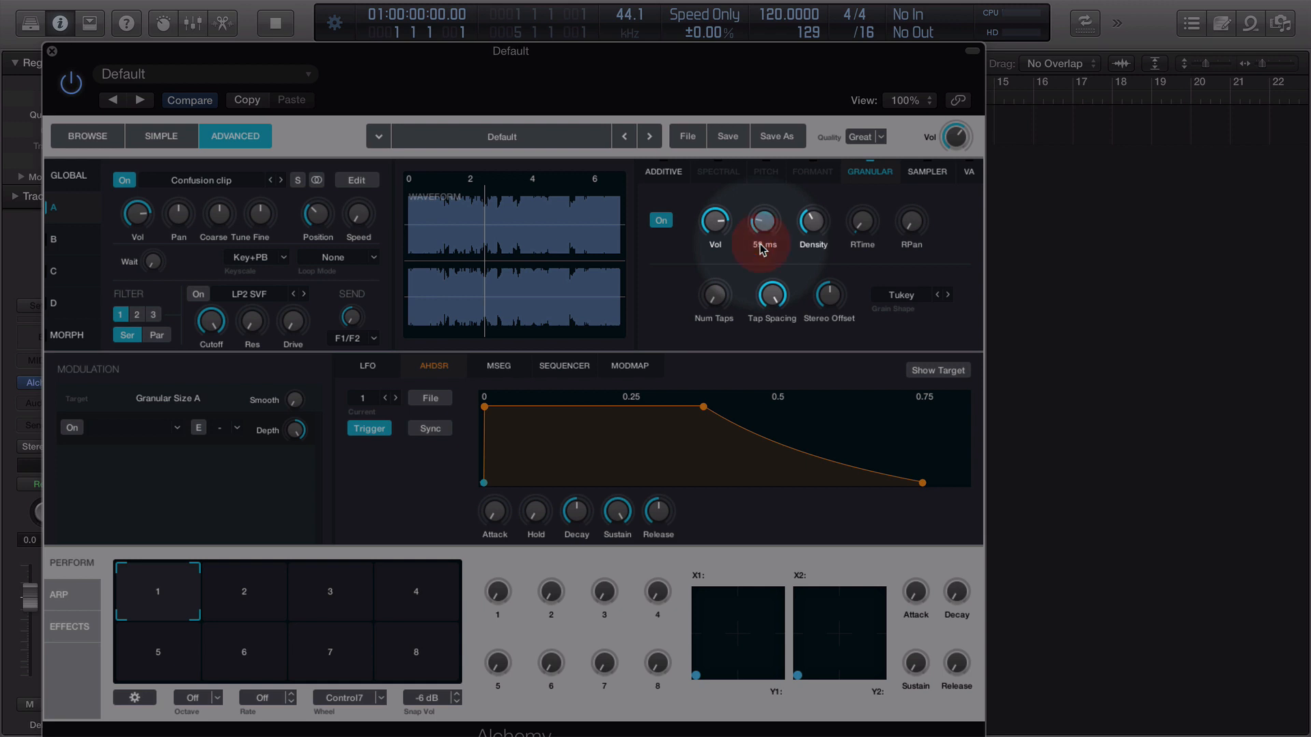
left_click_drag(766, 218, 768, 226)
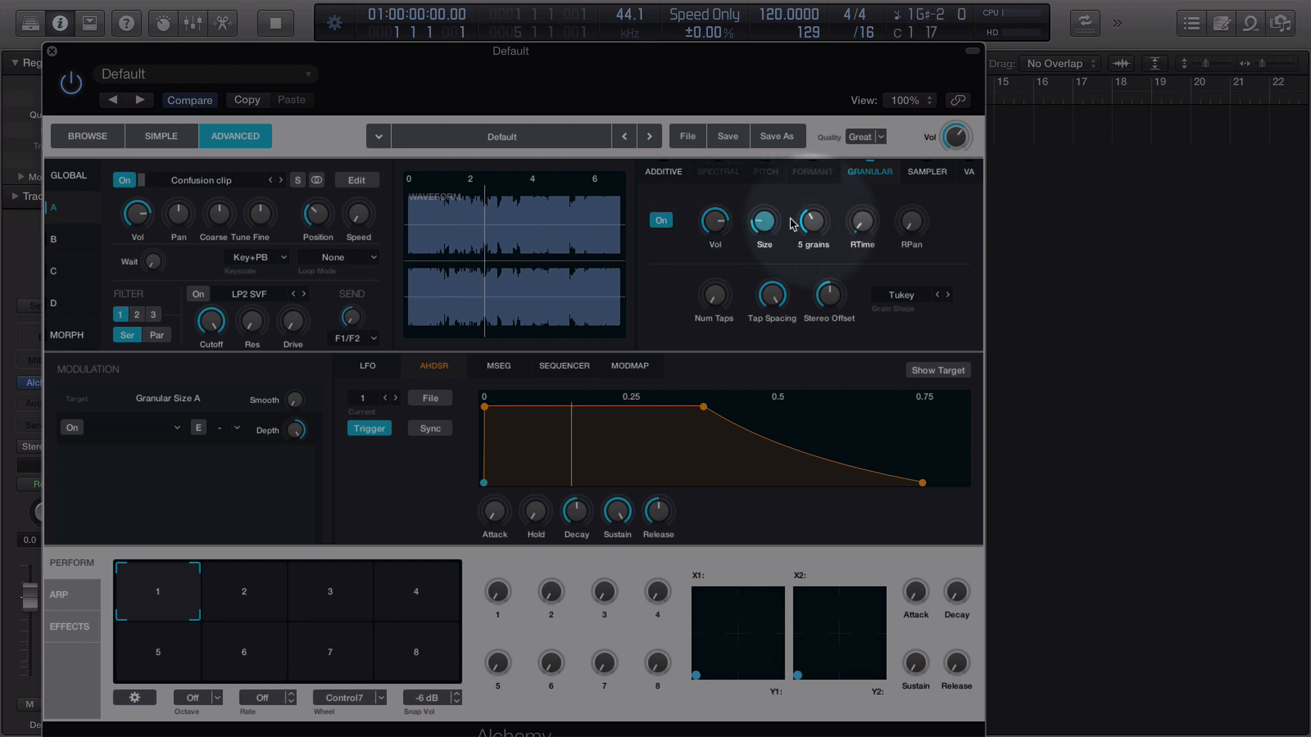
Raise source A's Speed to about 34%, set its Position to 32.5%, and fine-tune the Speed.
left_click(355, 210)
left_click_drag(355, 211, 355, 192)
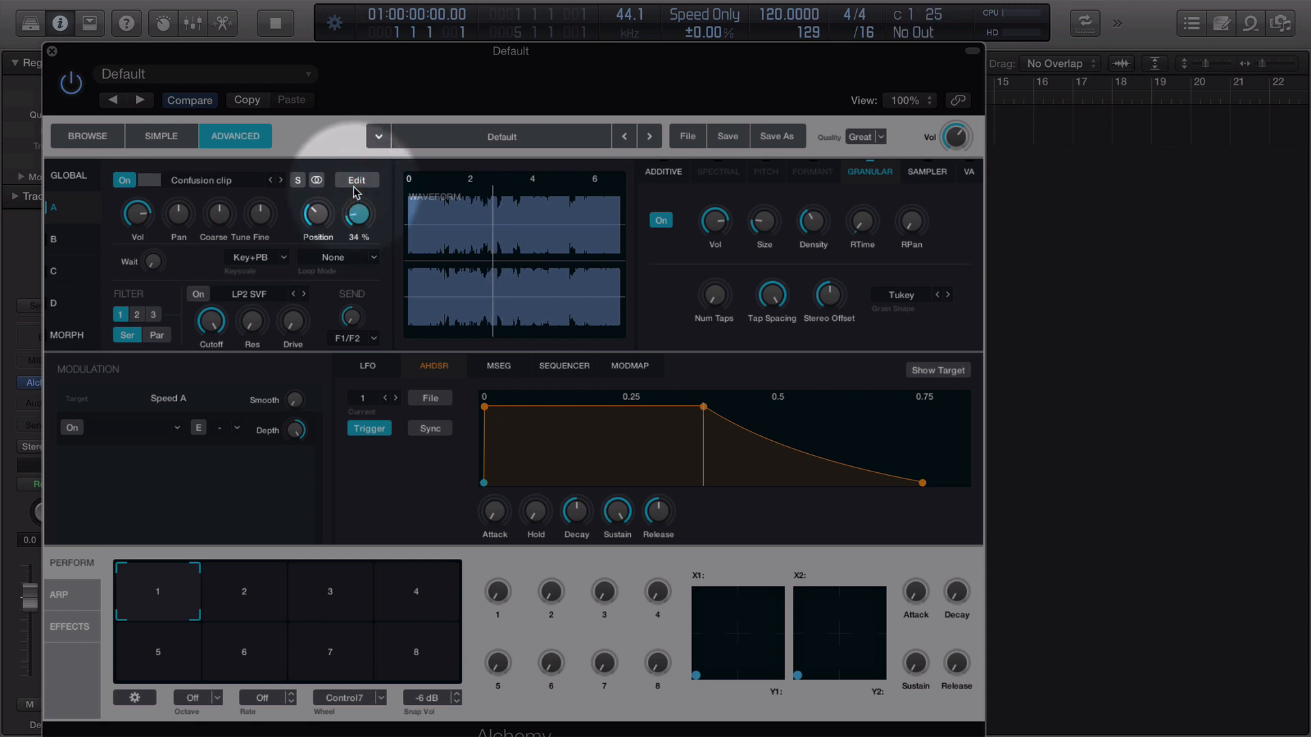
left_click(316, 217)
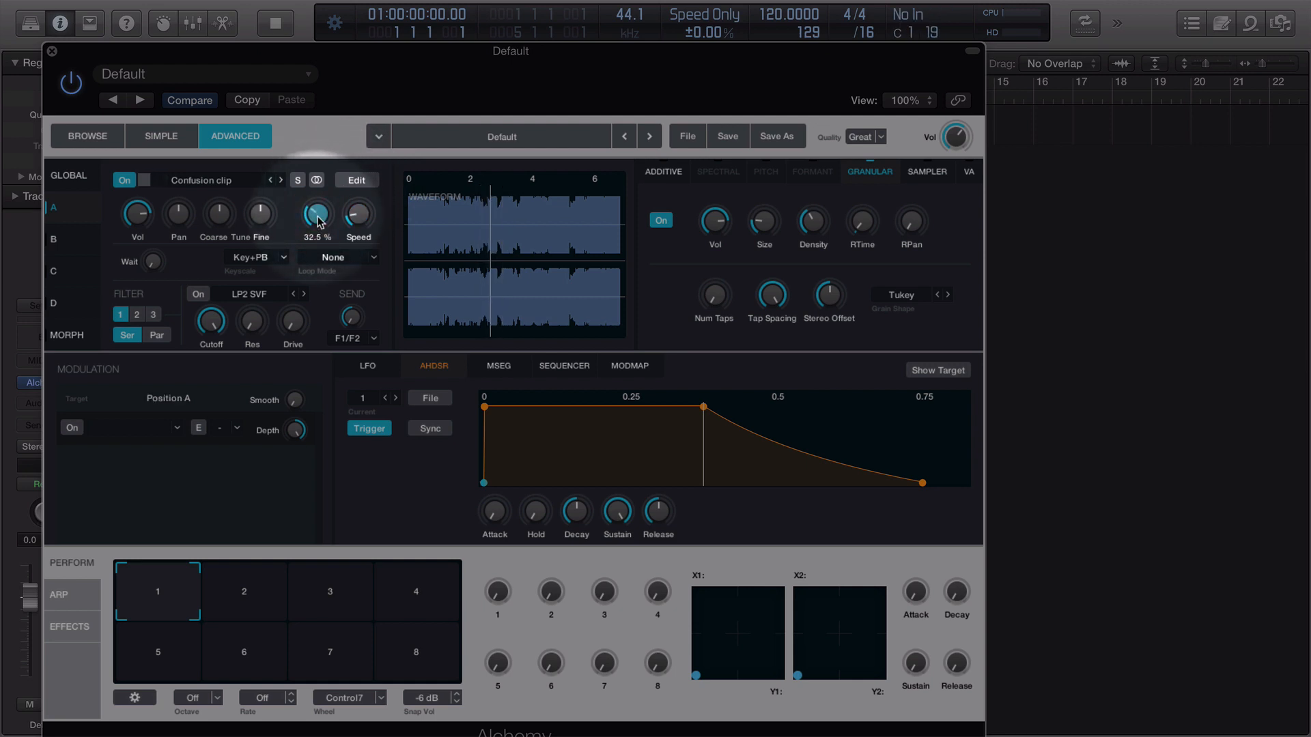
left_click(356, 216)
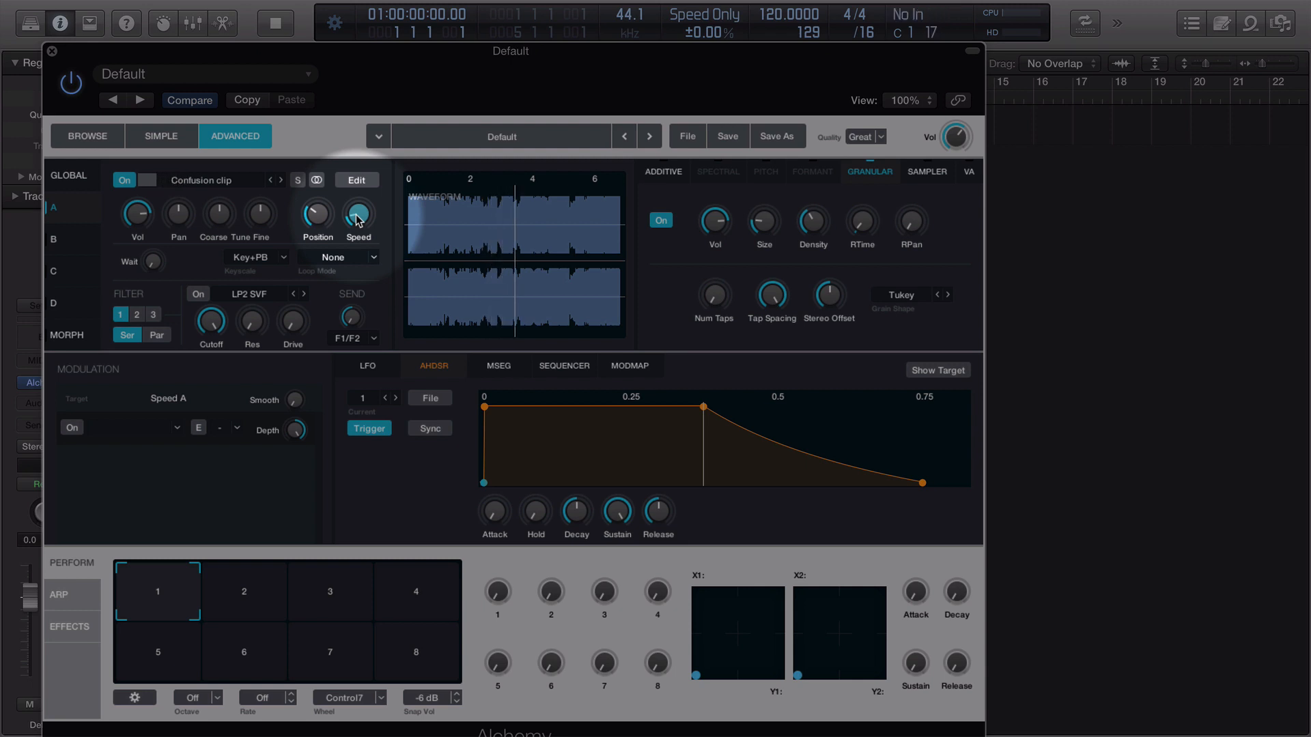
Turn on source A's LP2 SVF filter with LFO1 modulating the cutoff, and lower the cutoff to about 909 Hz.
mouse_move(790, 293)
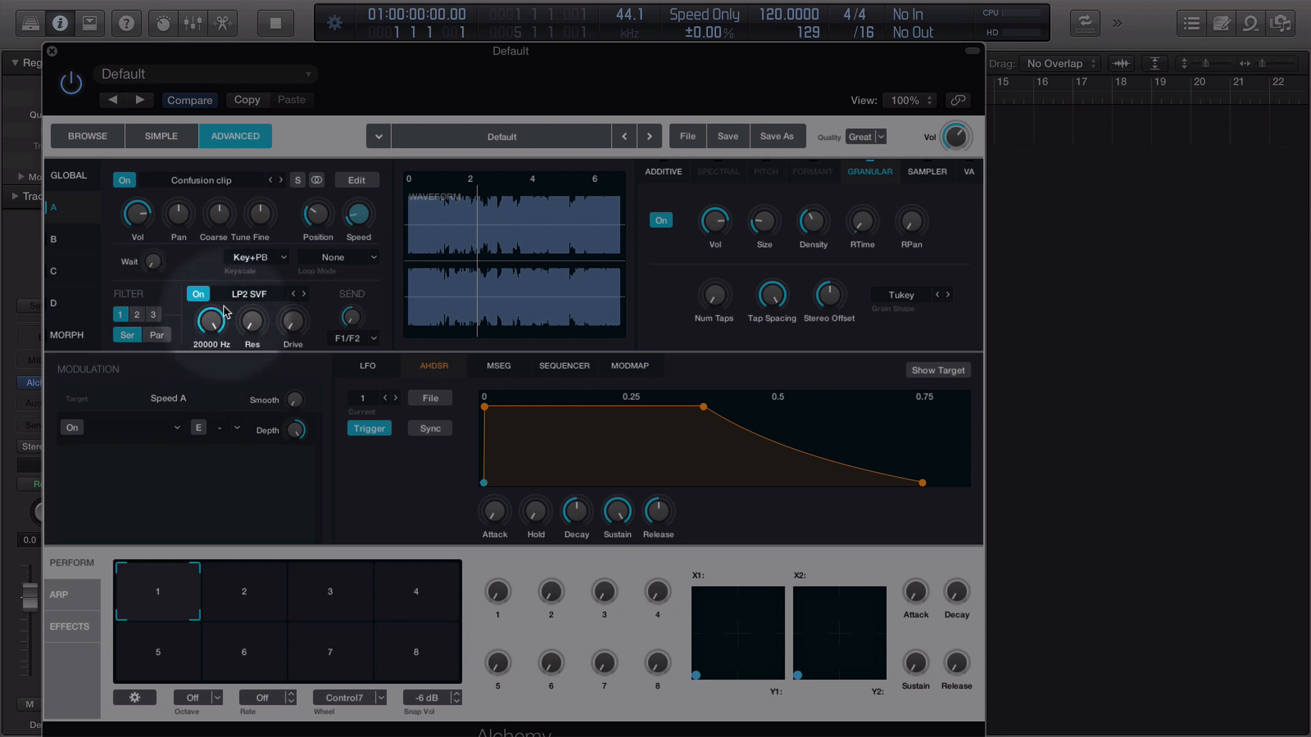
left_click(213, 325)
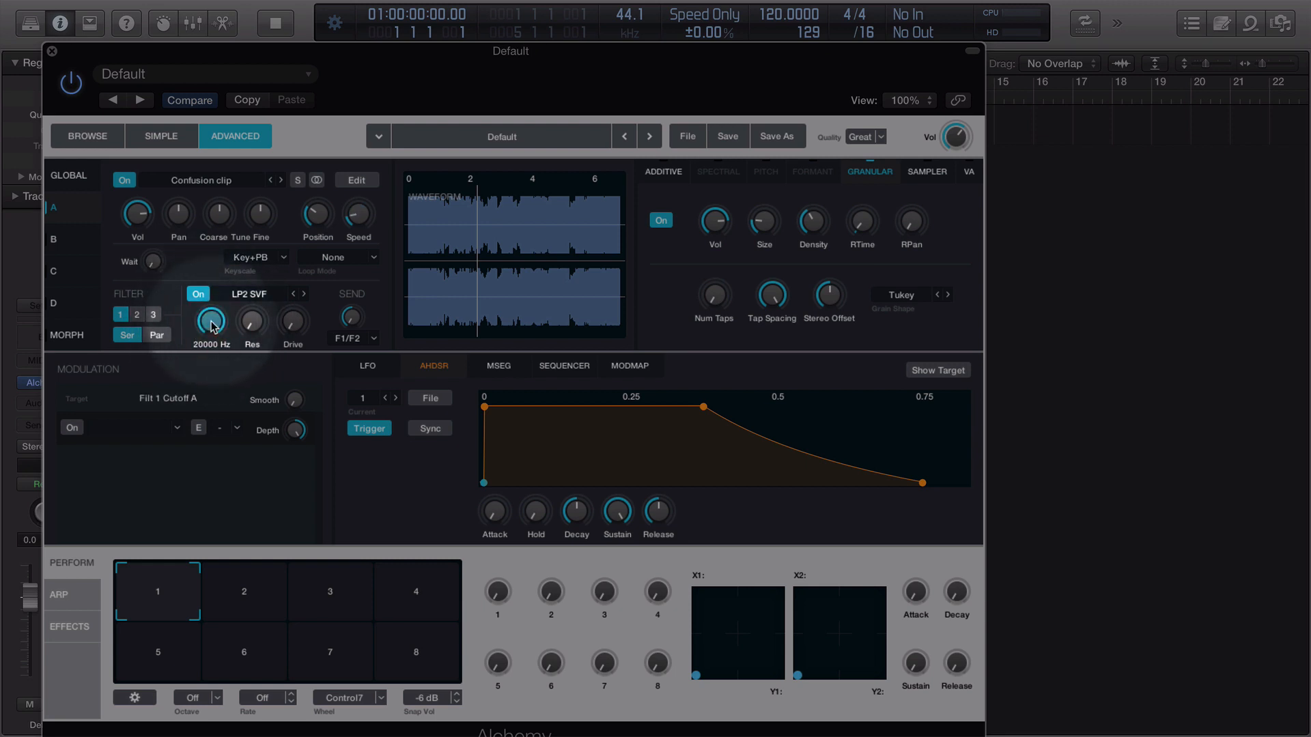
left_click(177, 428)
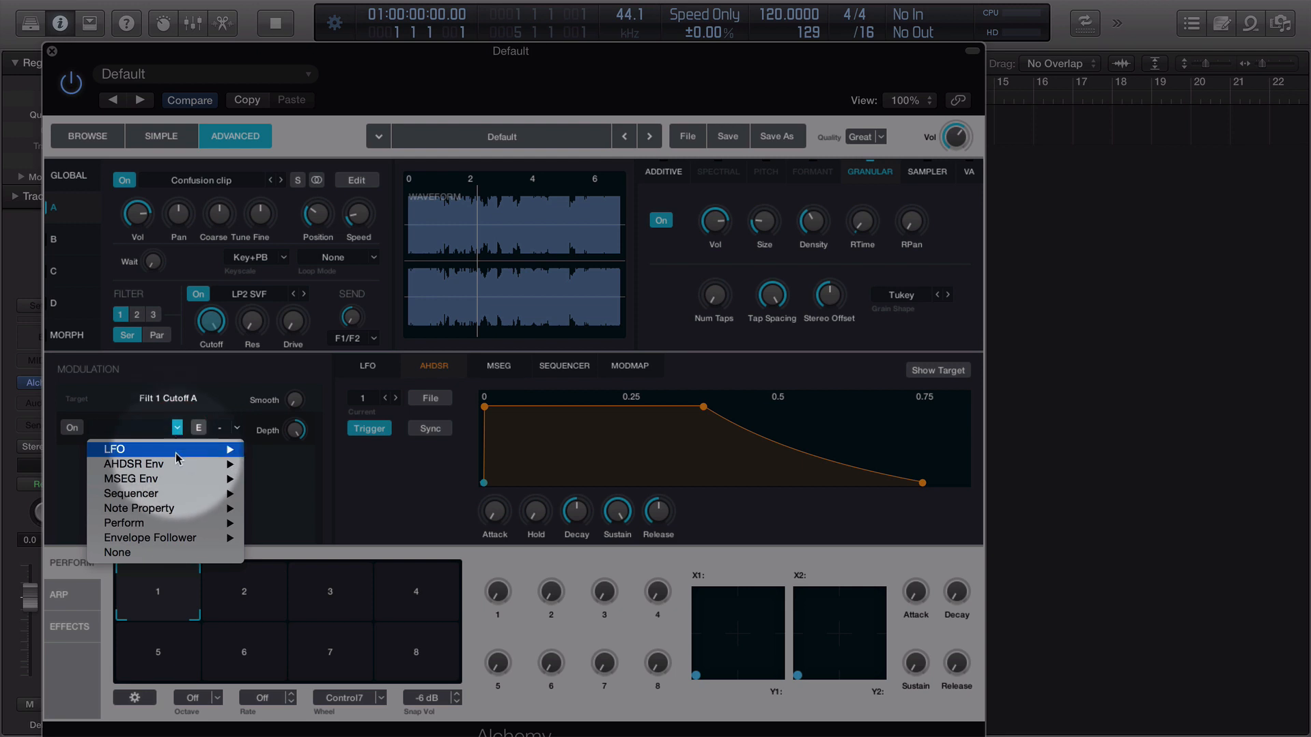
mouse_move(183, 456)
left_click(274, 449)
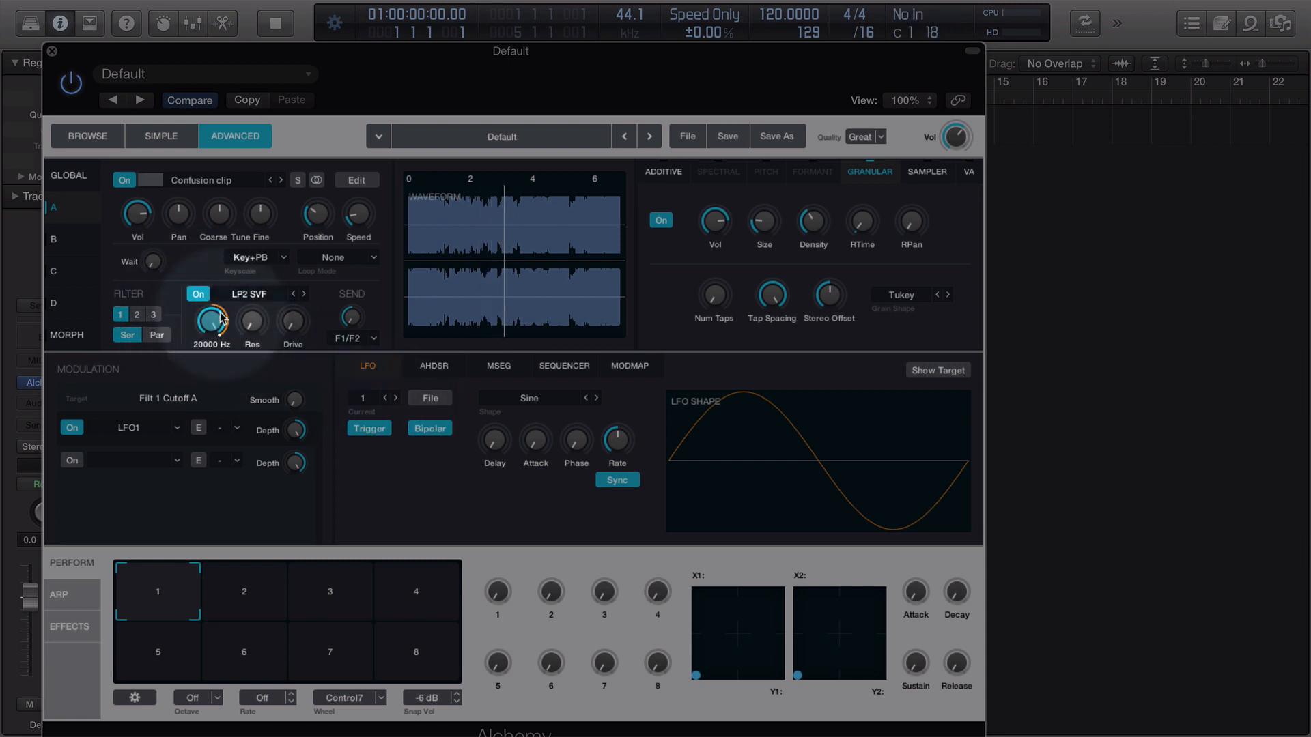
left_click_drag(212, 321, 206, 390)
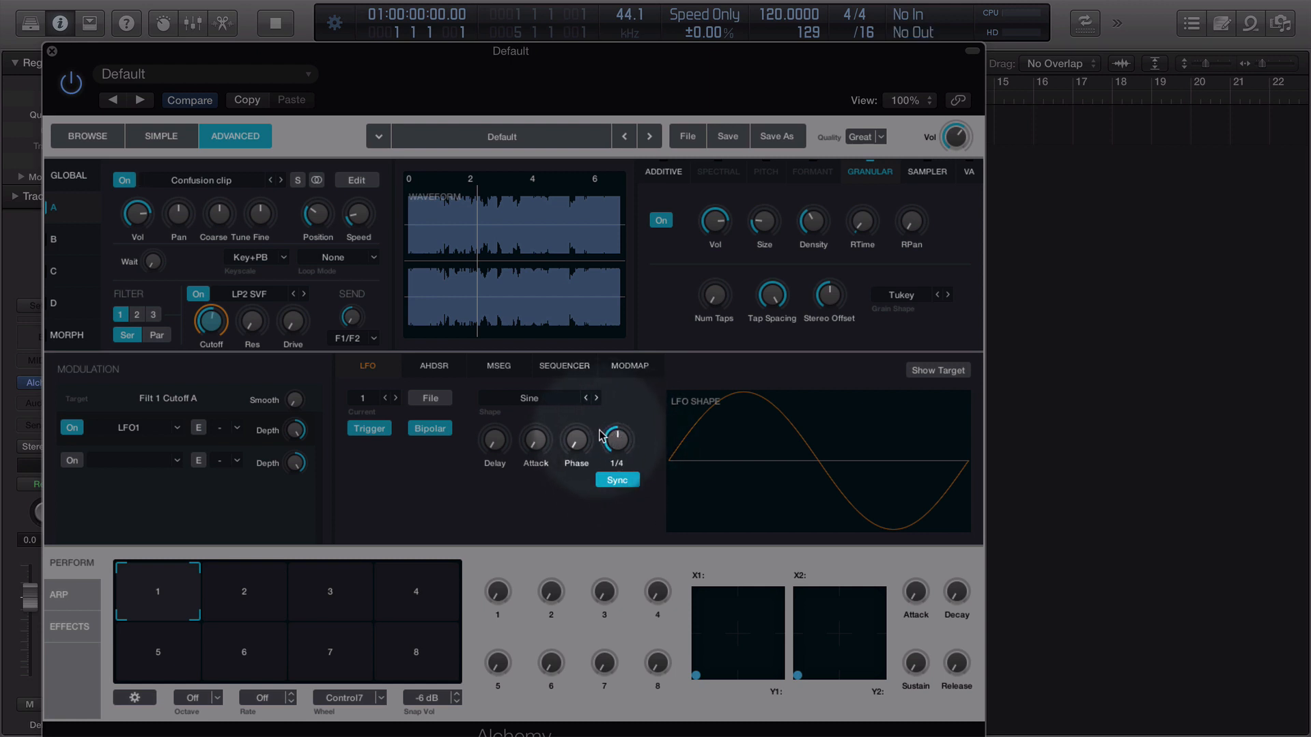
Set the LFO1 rate to 3/4 and reduce its modulation depth on the filter cutoff to about 15.1%.
left_click_drag(615, 440, 618, 458)
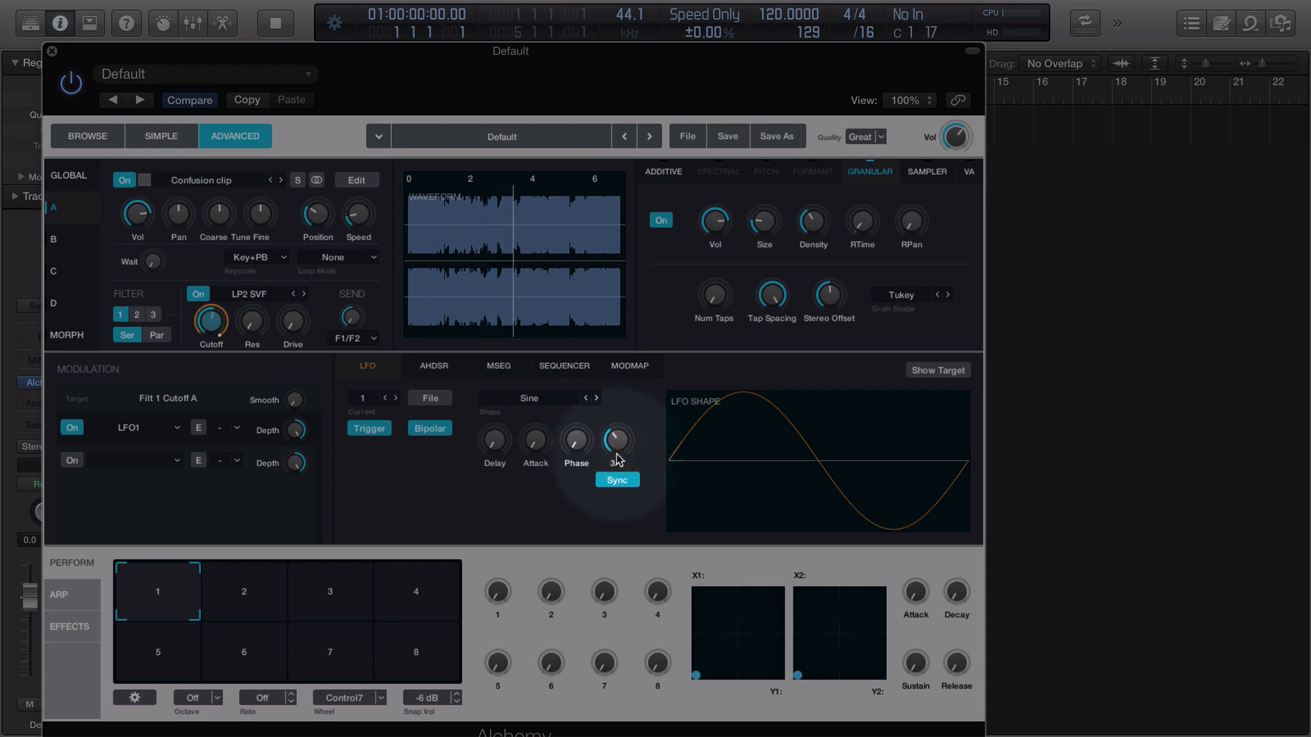
mouse_move(294, 426)
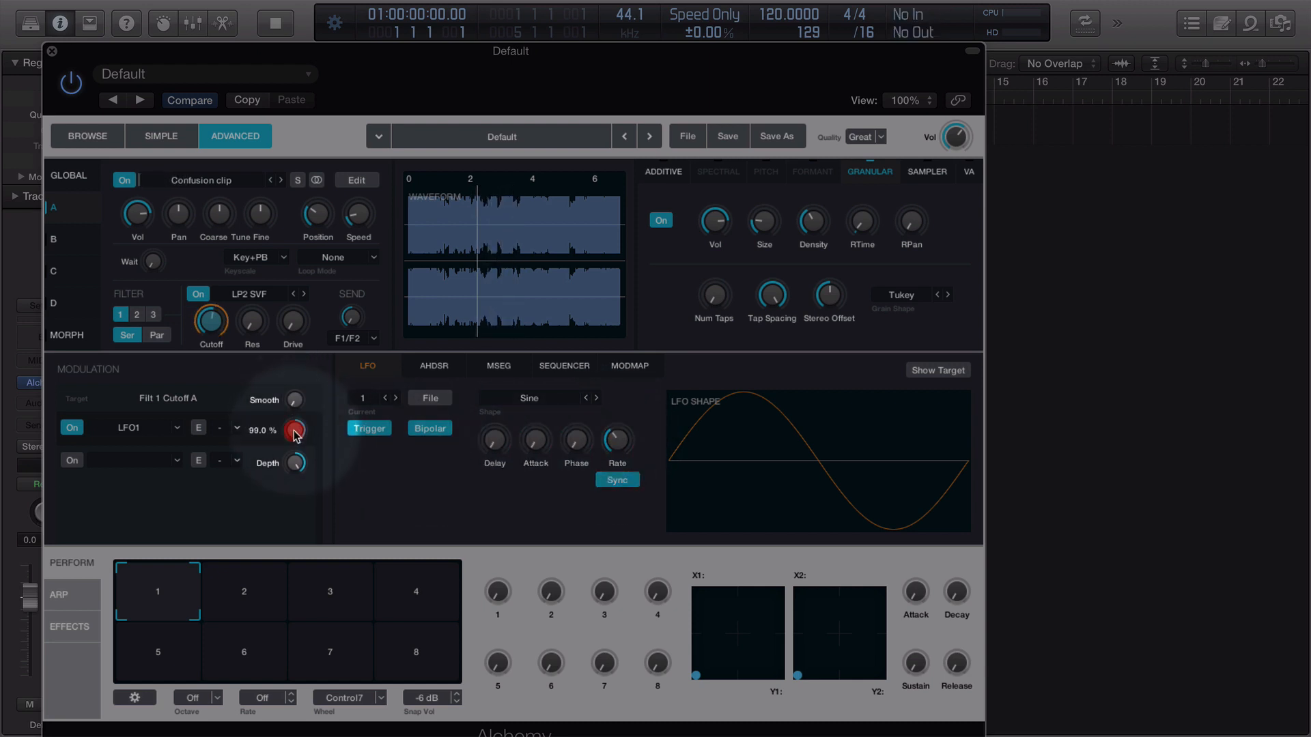
left_click_drag(295, 436, 291, 499)
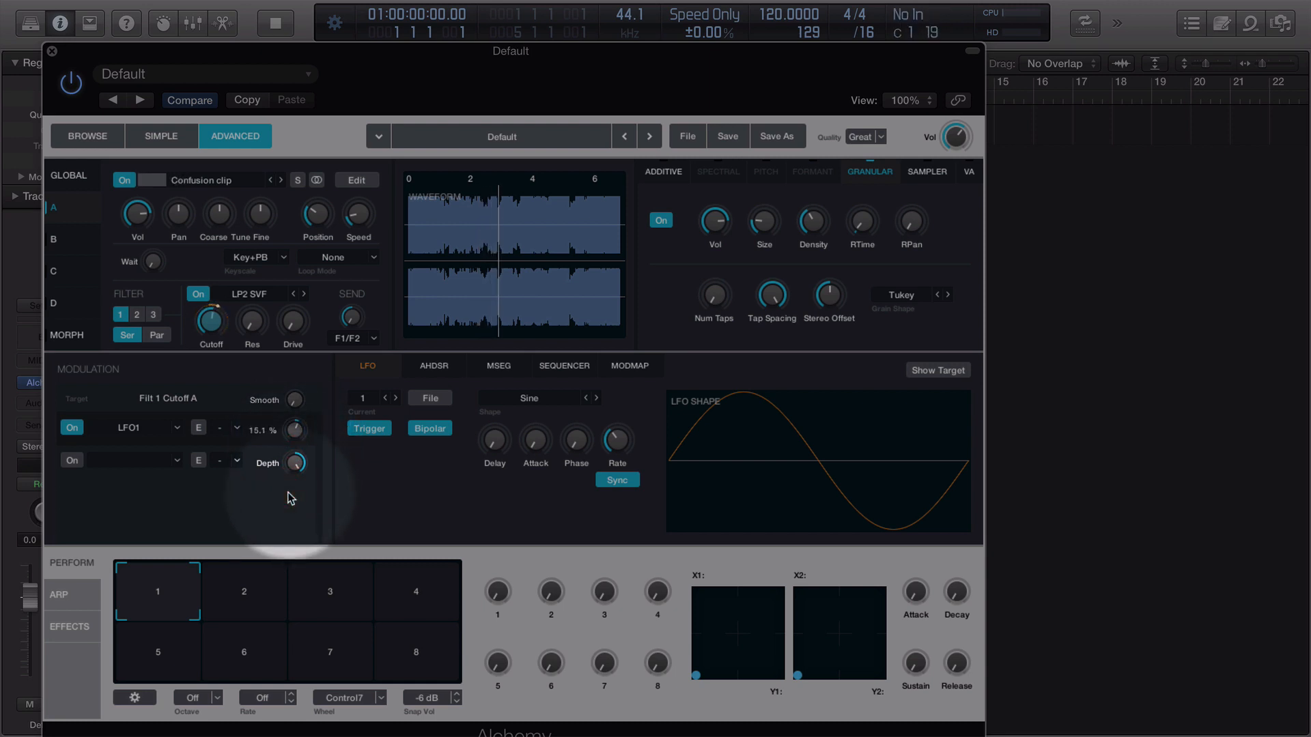
Raise source A's filter cutoff above 909 Hz and set the filter resonance to 43.9%.
left_click(211, 314)
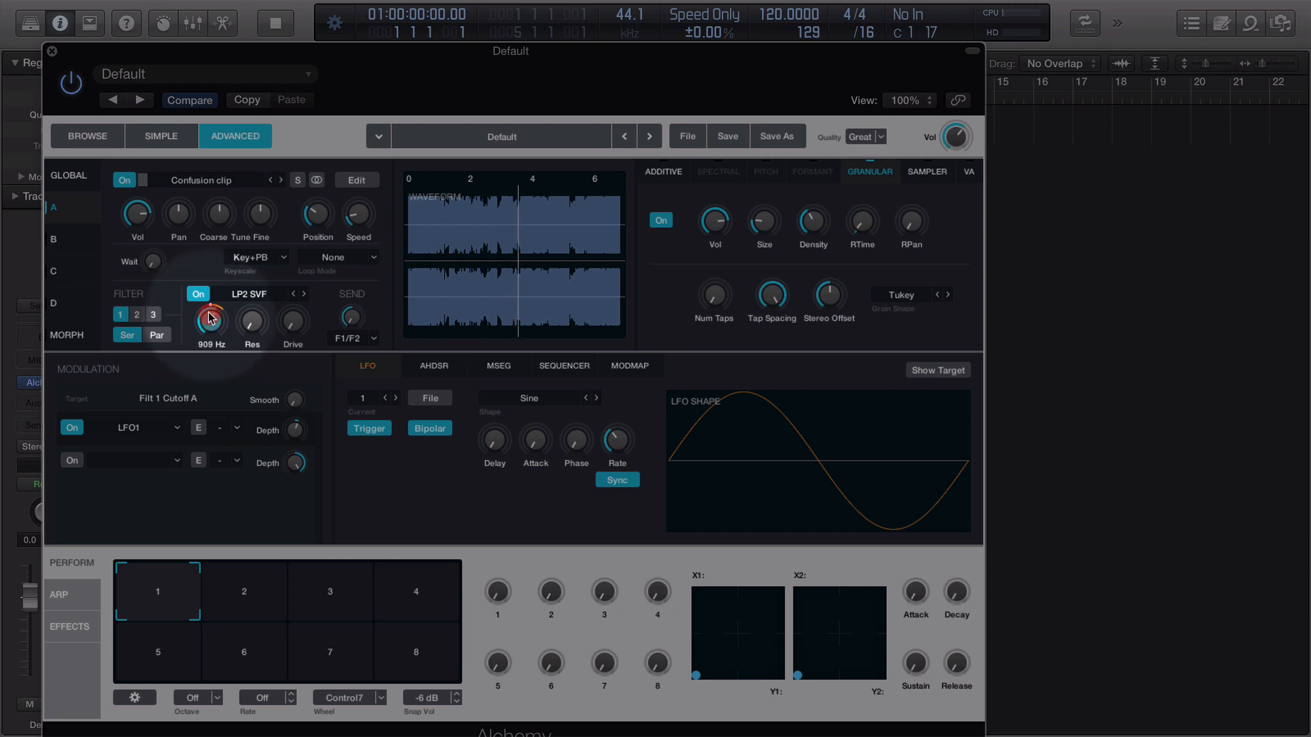
left_click_drag(211, 315, 210, 297)
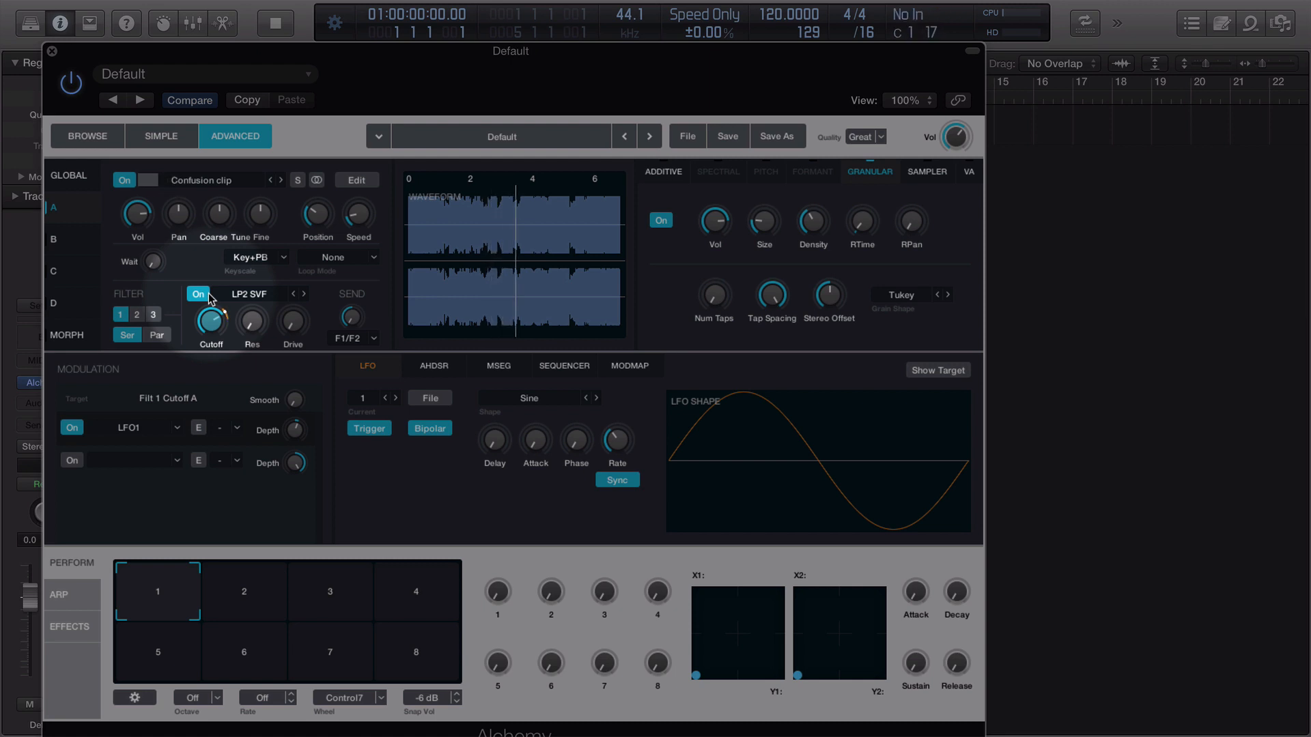
left_click(249, 327)
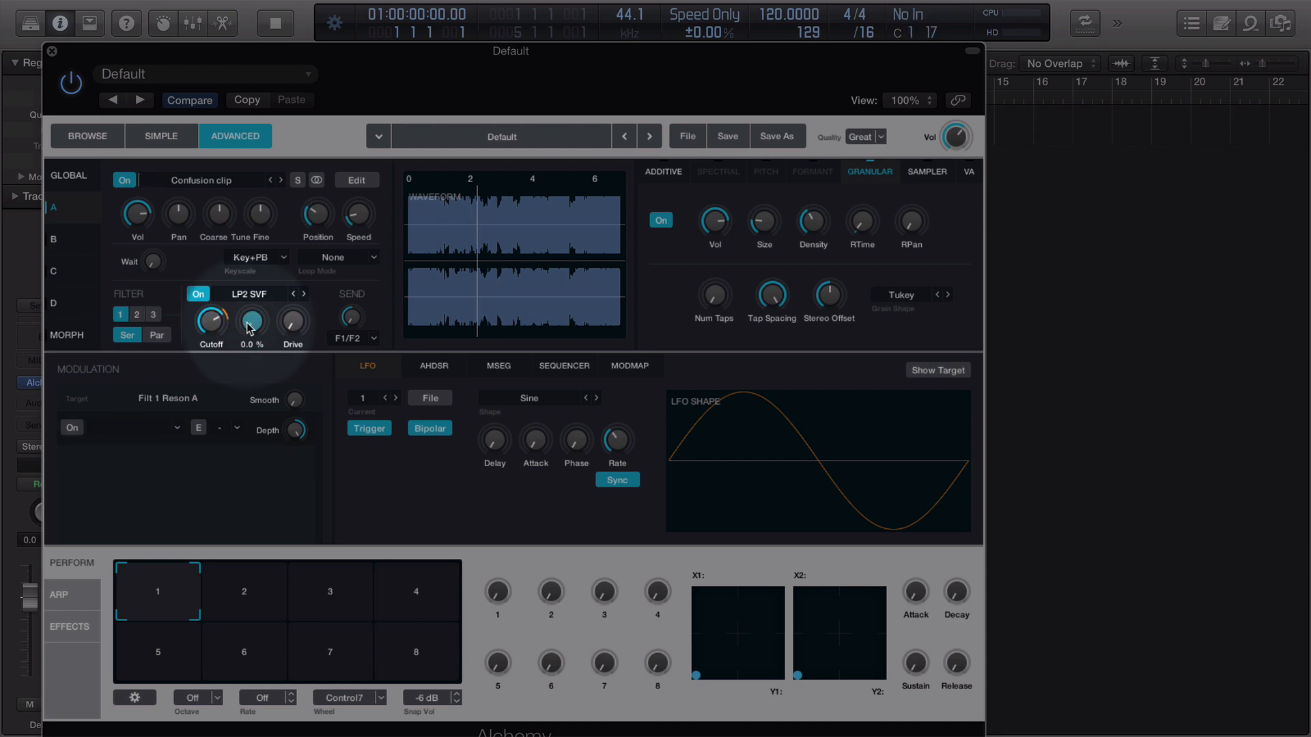
mouse_move(248, 327)
left_mouse_down()
mouse_move(263, 220)
mouse_move(250, 323)
left_mouse_up()
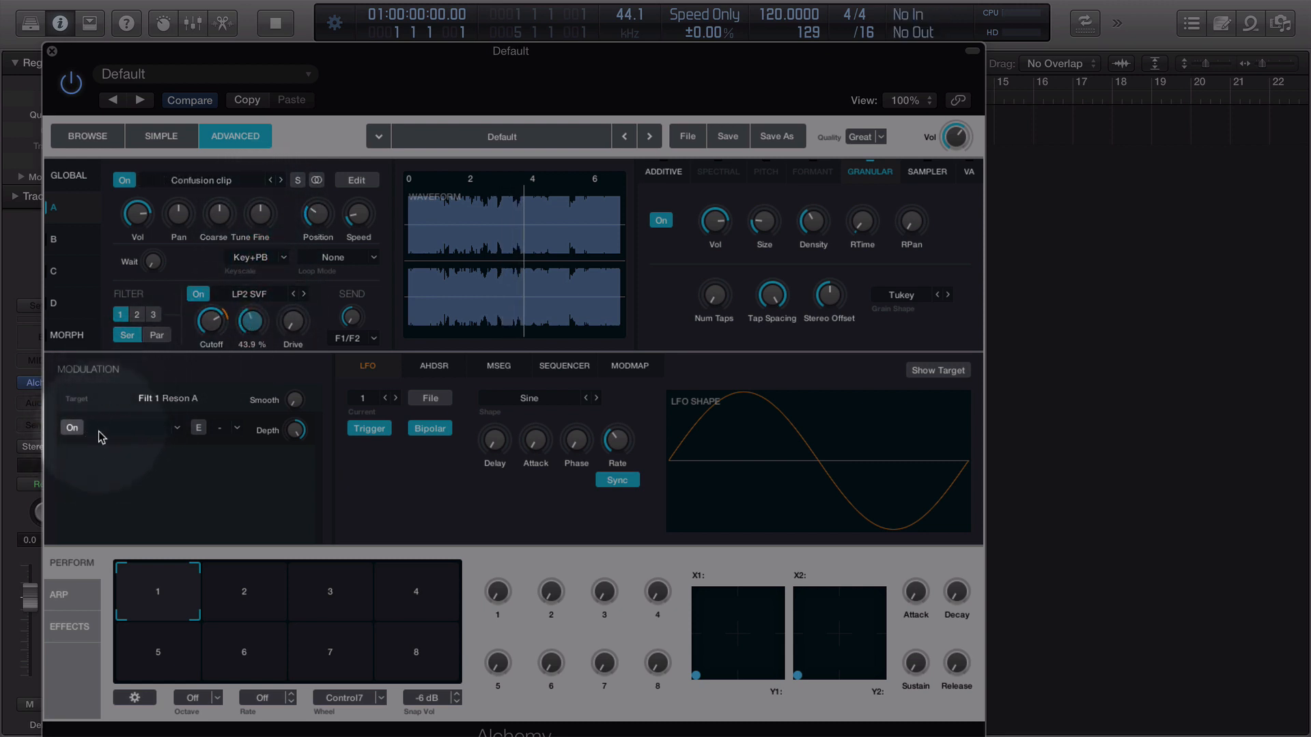
Assign LFO1 as the modulation source for source A's filter resonance.
left_click(177, 428)
mouse_move(181, 450)
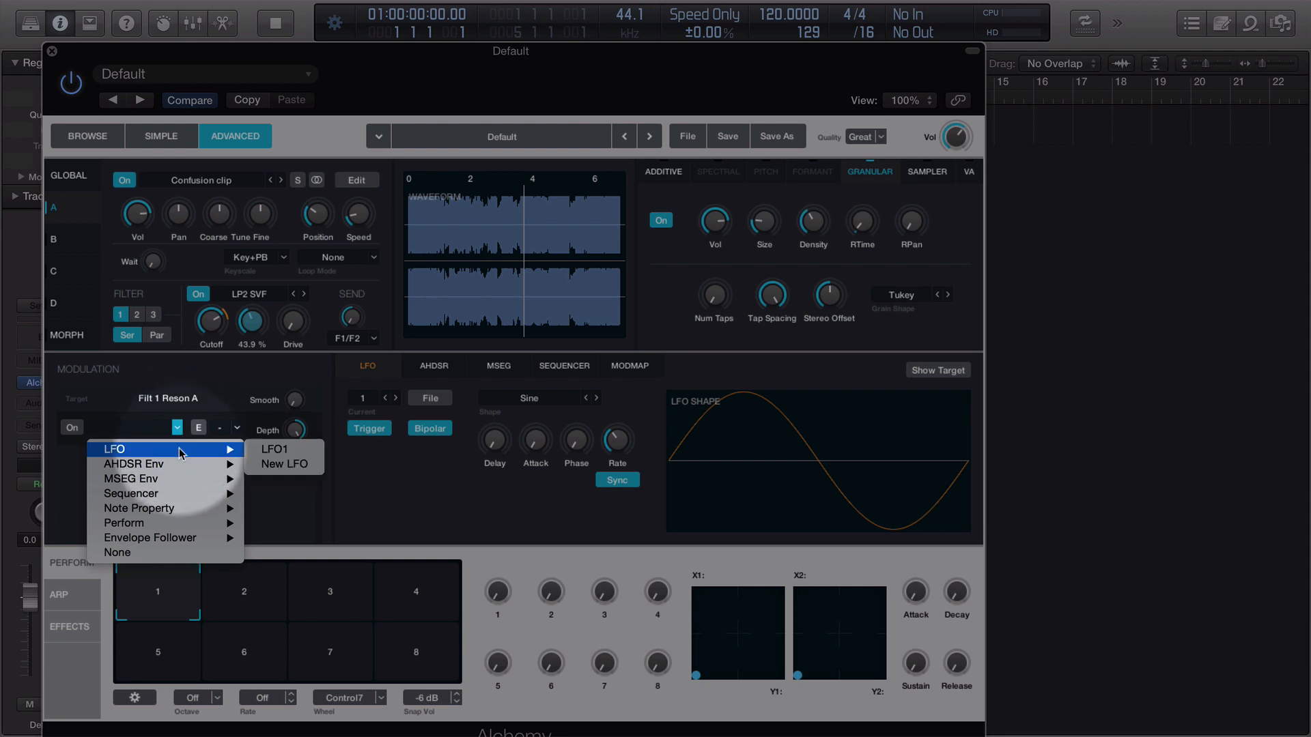
left_click(274, 449)
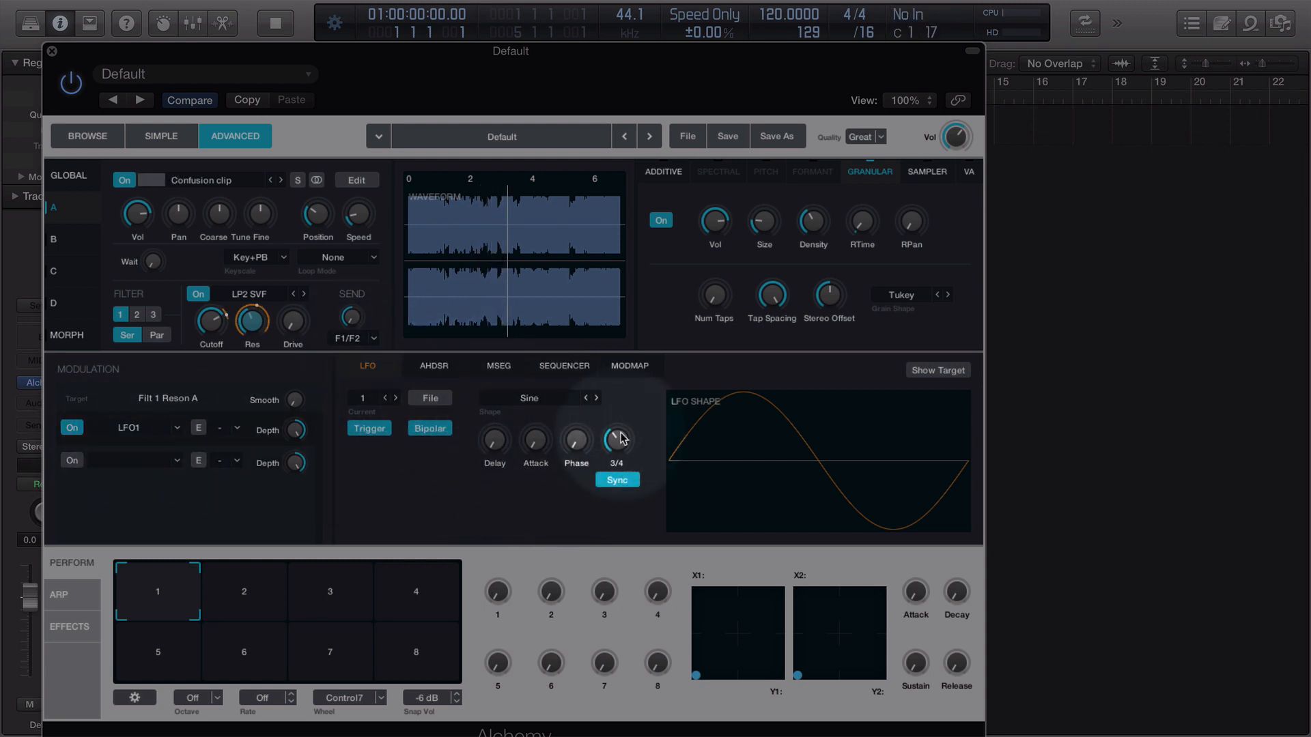
Lower source A's filter resonance below 43.9% and reduce the synced LFO1 rate below 3/4.
left_click(248, 320)
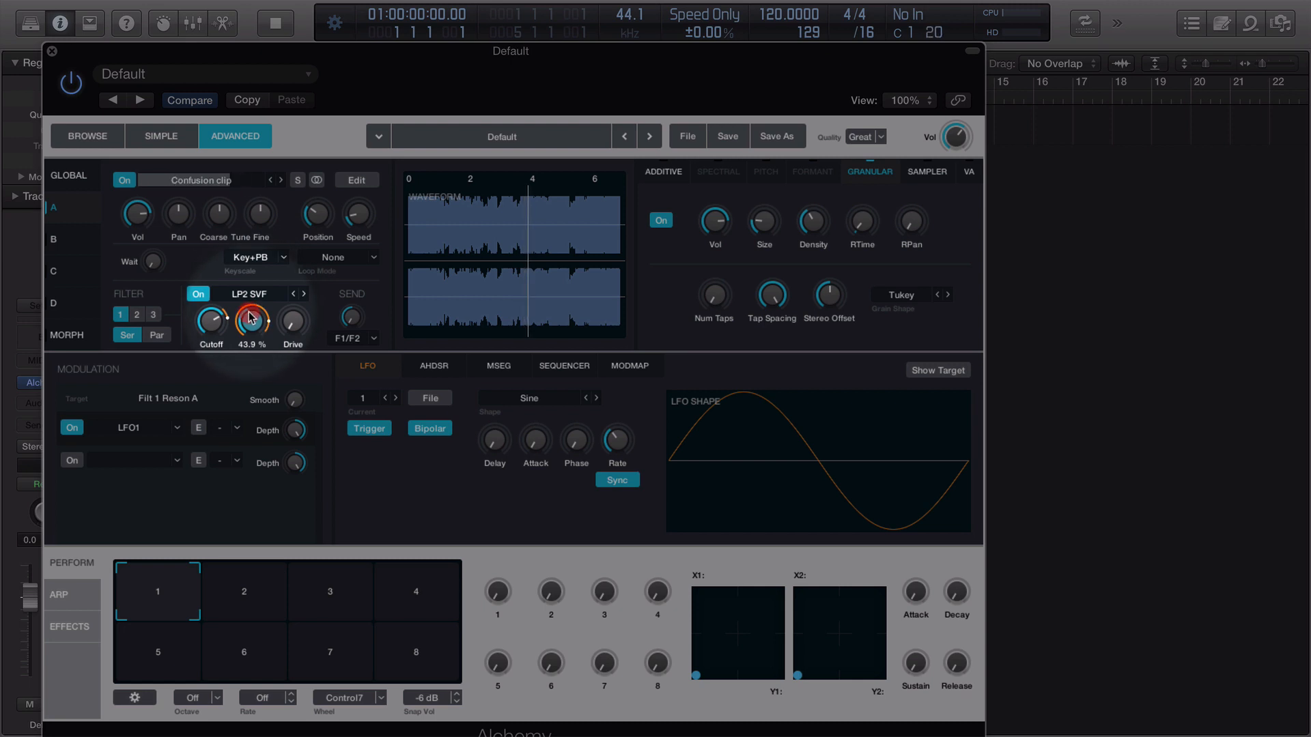
left_click_drag(248, 325, 245, 335)
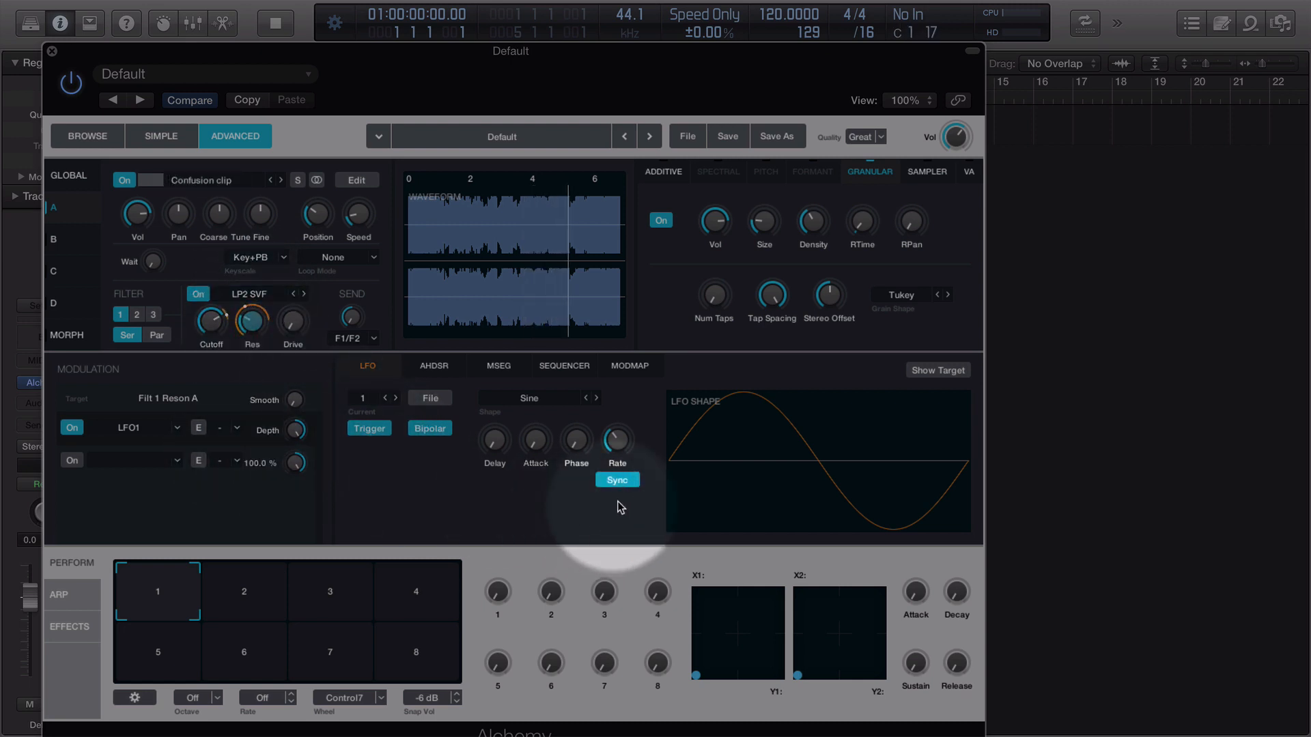
left_click_drag(620, 442, 617, 460)
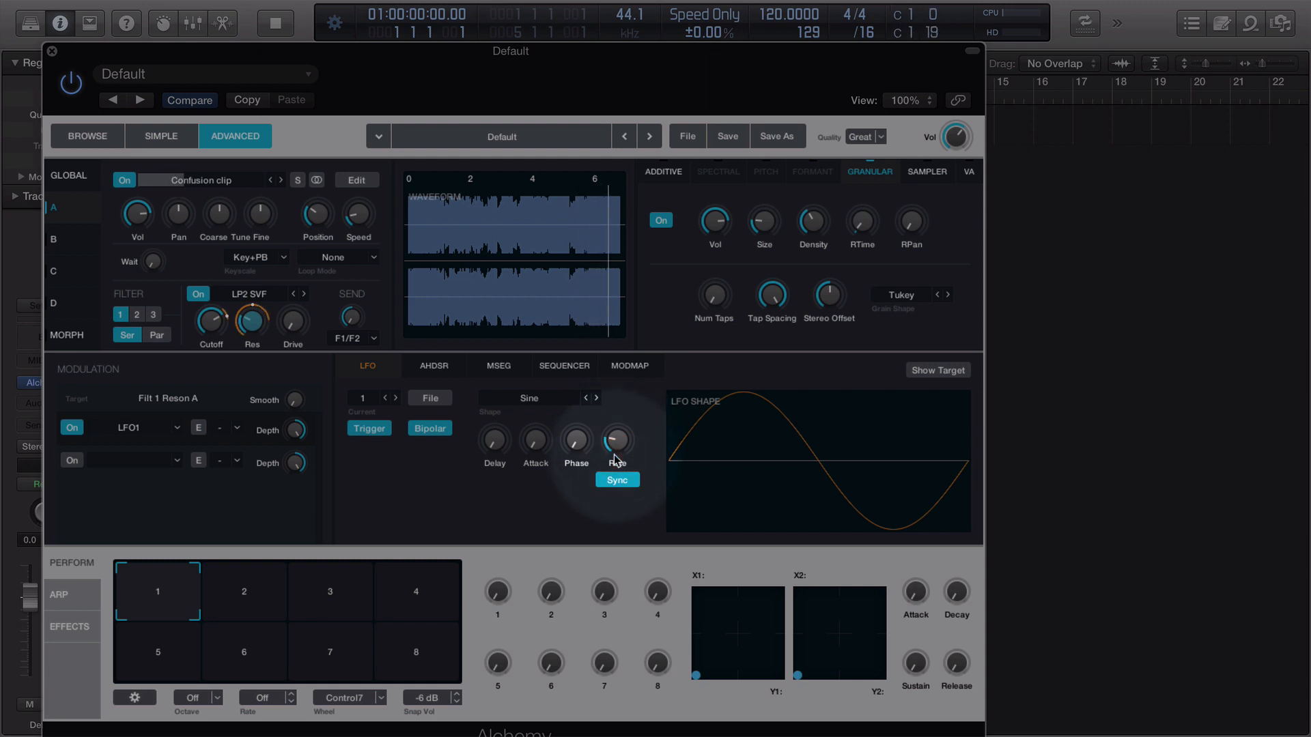
Add Acoustic Reverb, Distortion and Delay, in that order, to the main effects rack.
left_click(72, 627)
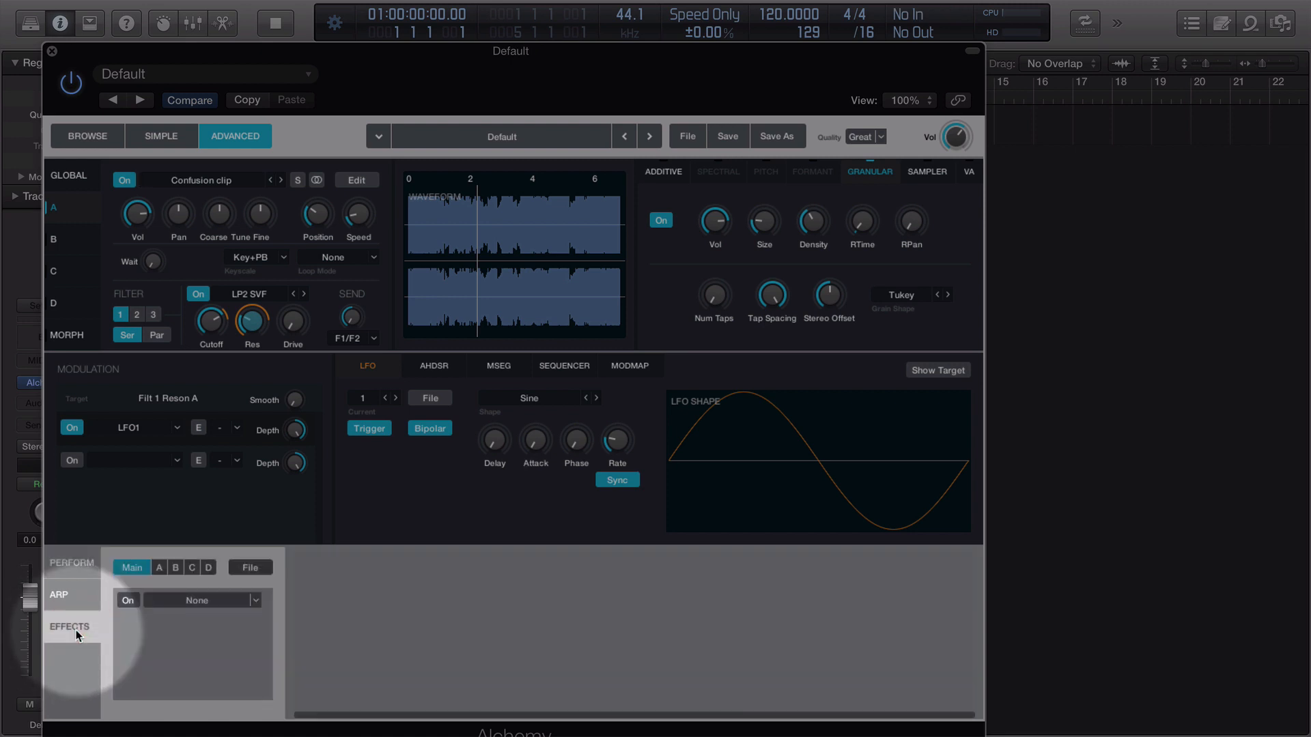
left_click(256, 601)
left_click(239, 633)
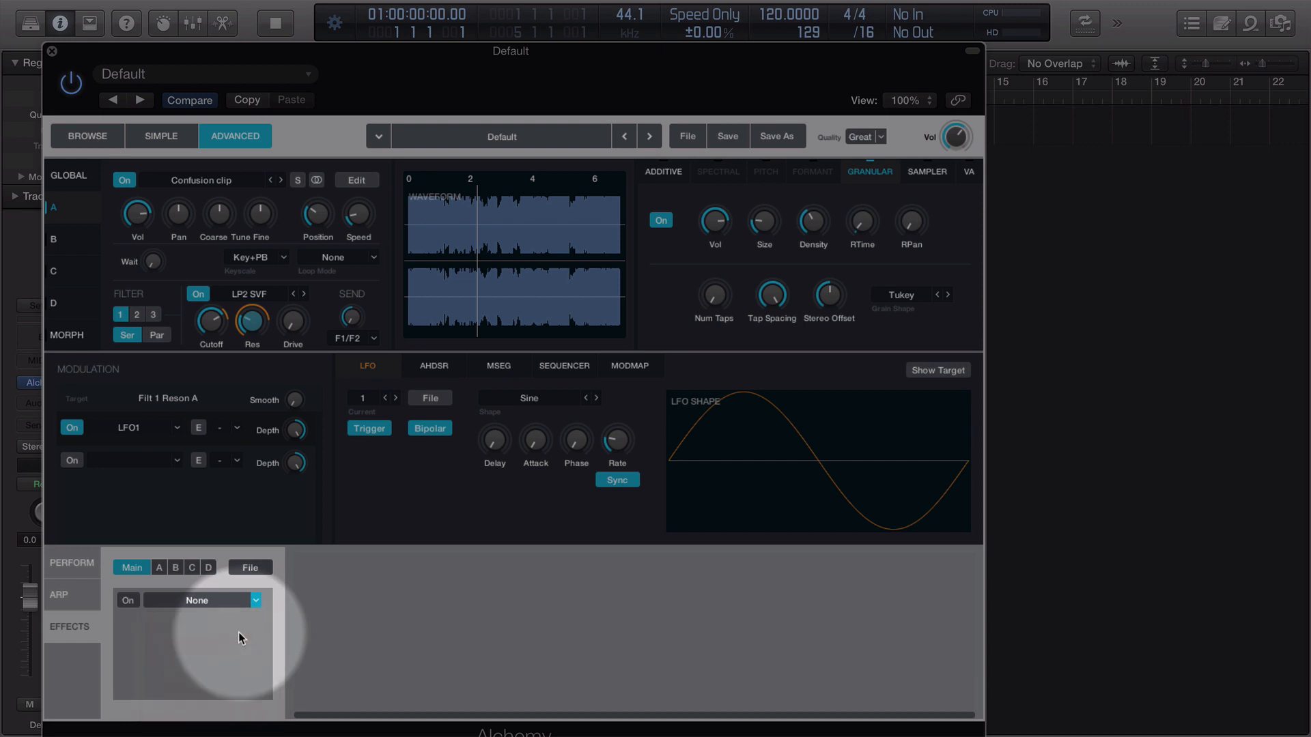
left_click(251, 622)
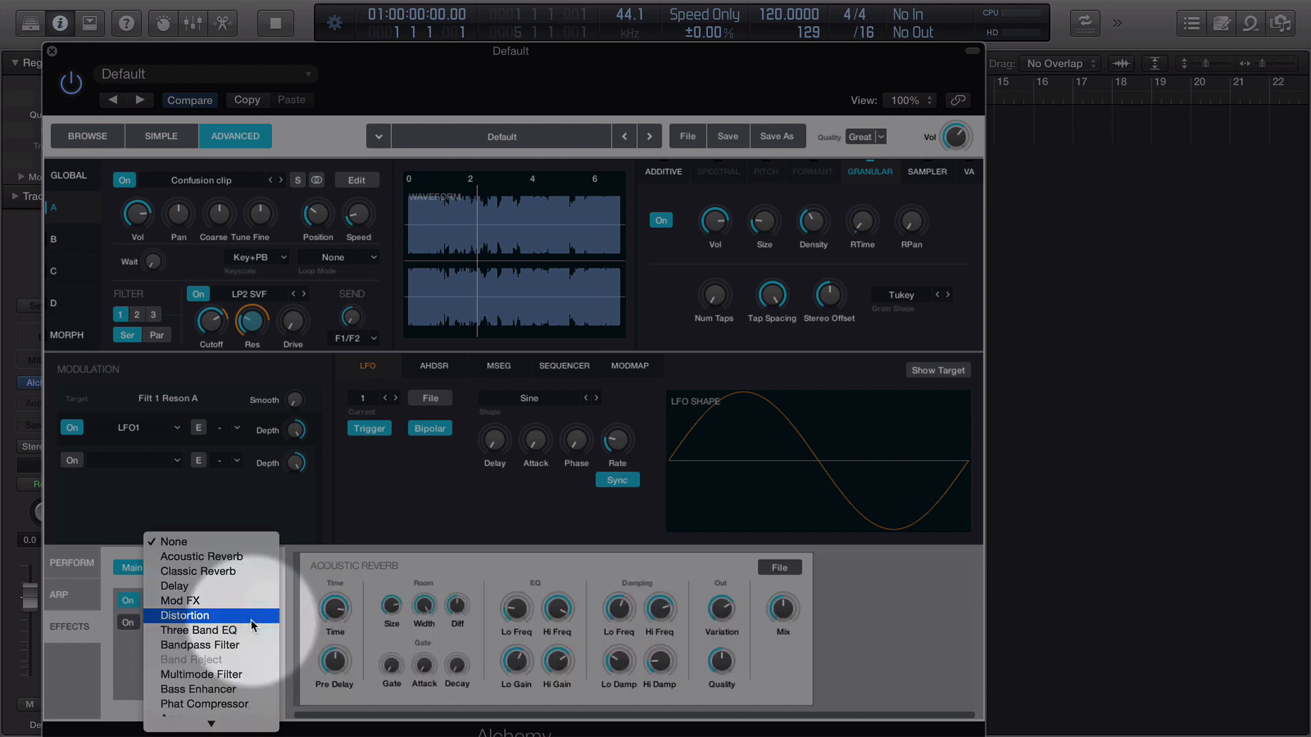
left_click(251, 617)
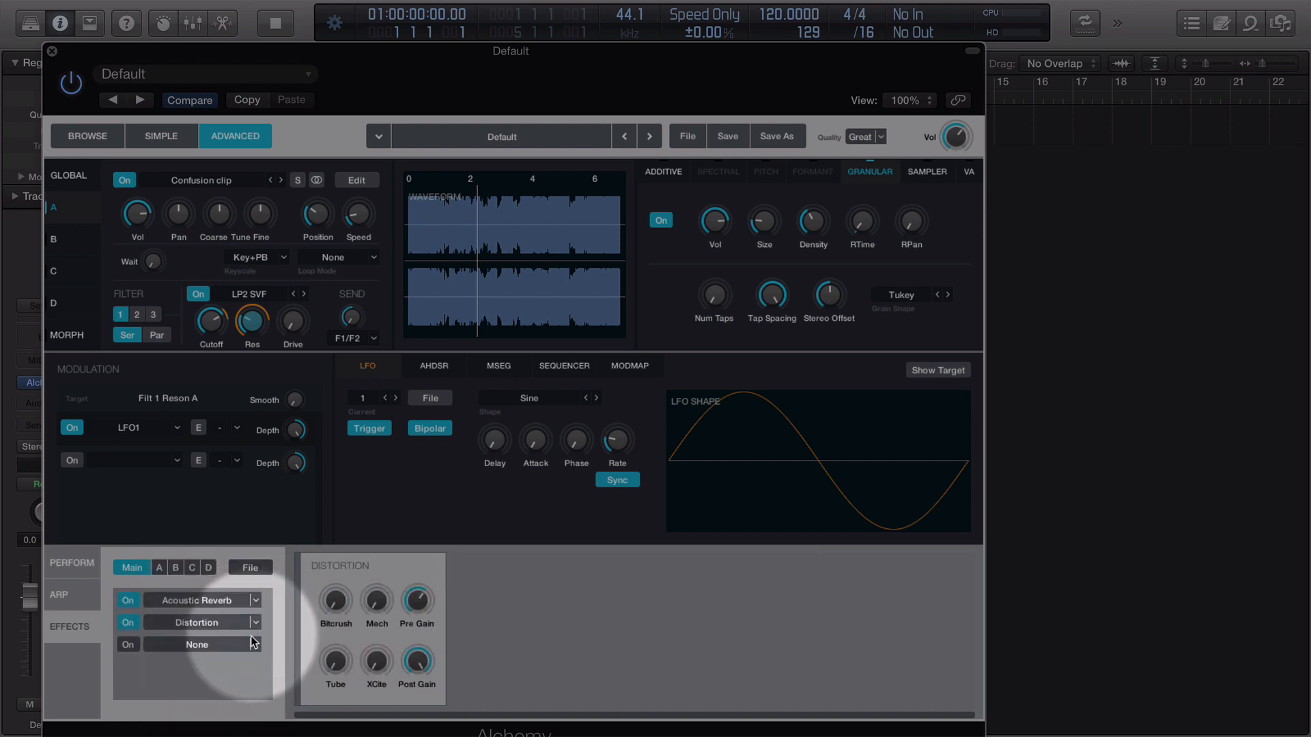
left_click(252, 645)
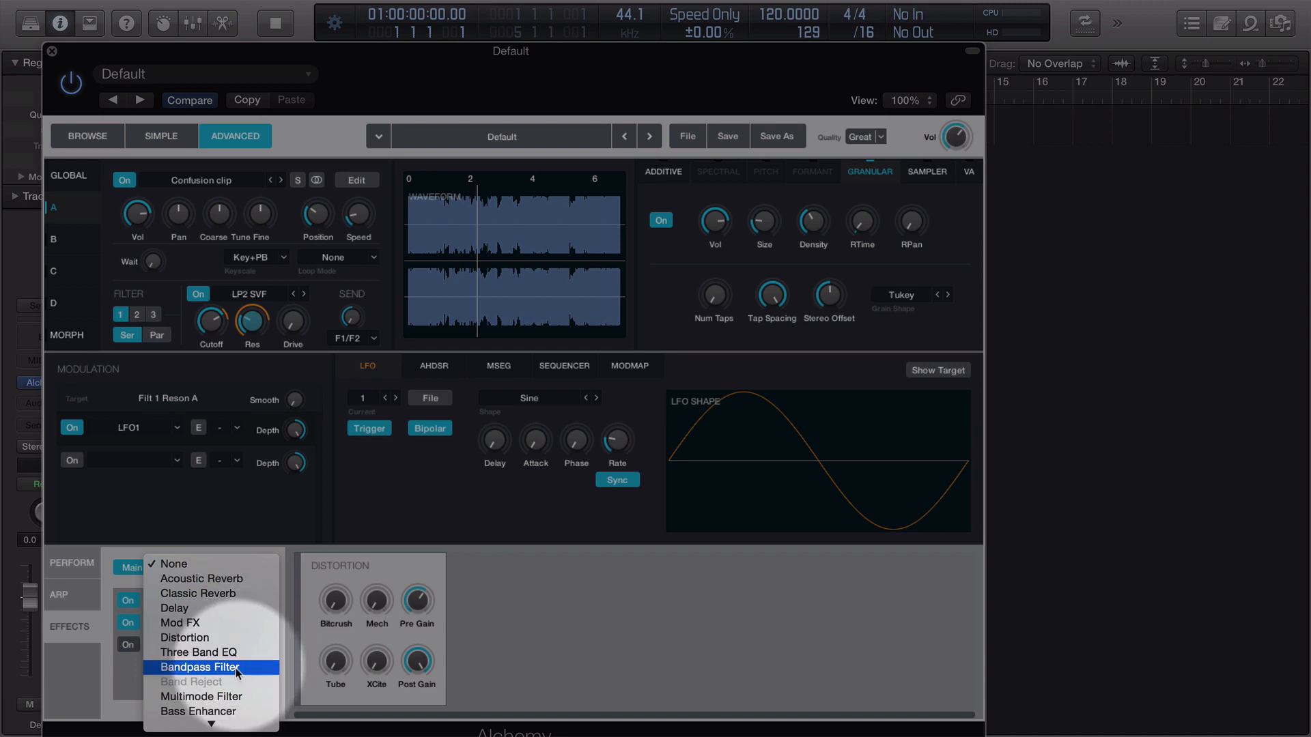
left_click(232, 608)
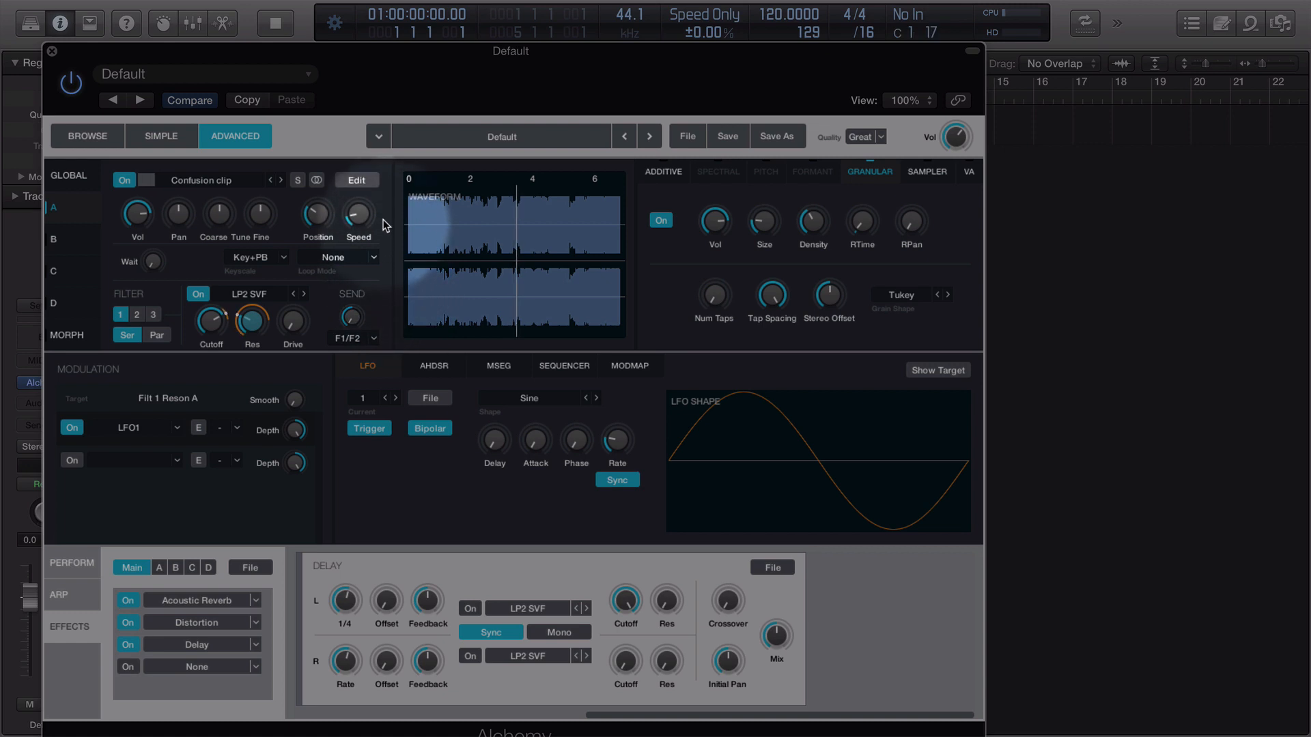
Lower source A's playback speed and move its start position further into the audio clip.
mouse_move(360, 217)
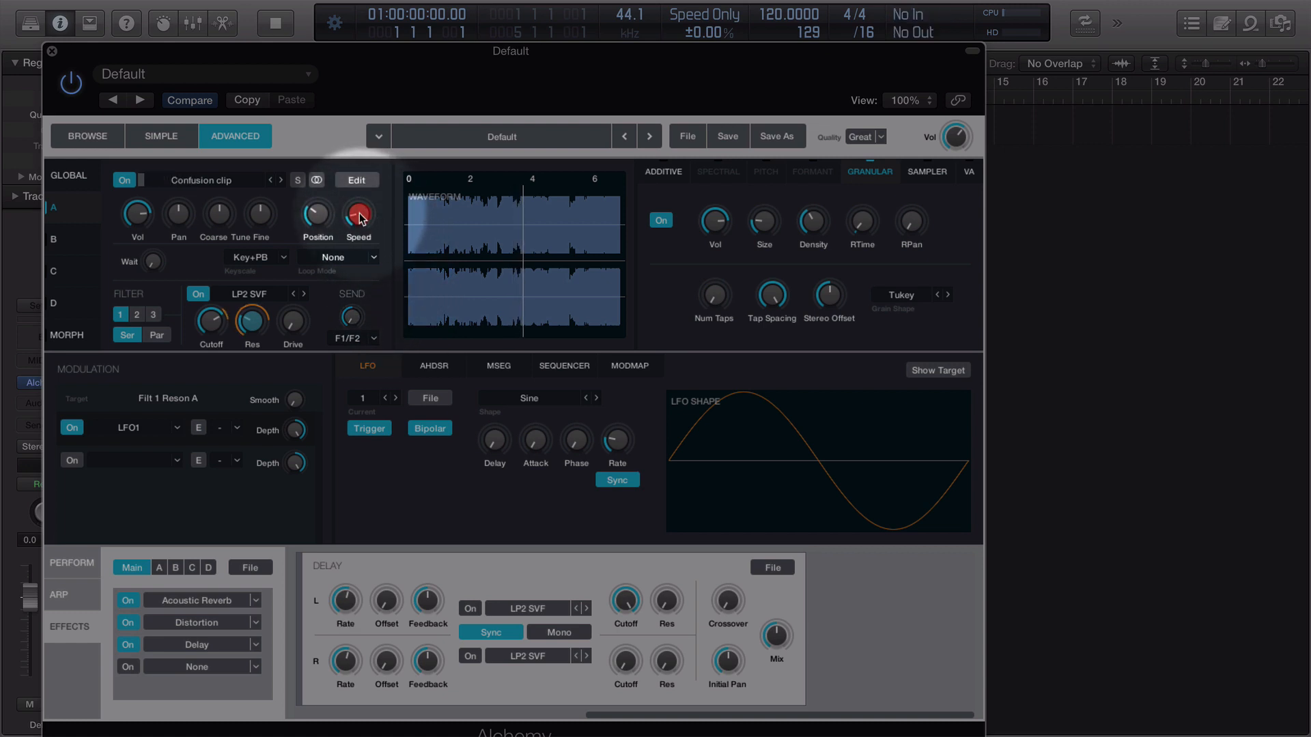
left_click_drag(360, 218, 361, 223)
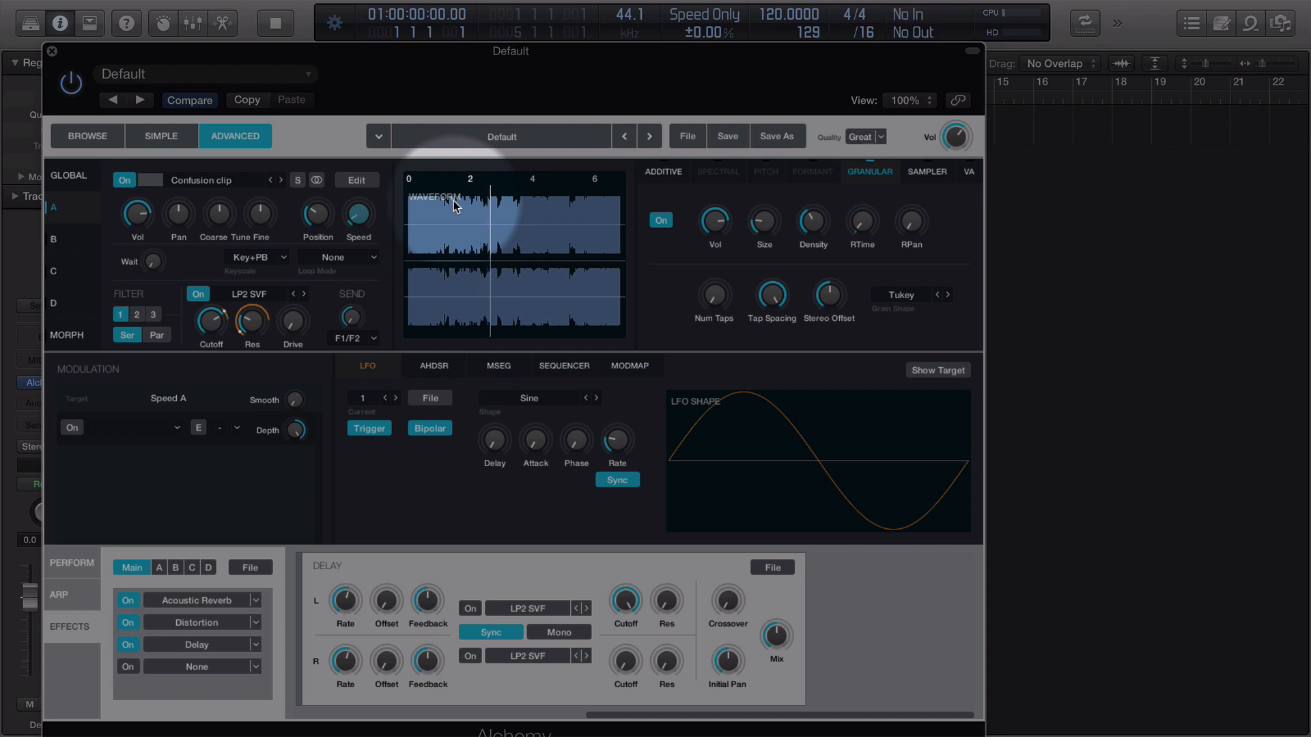
mouse_move(342, 217)
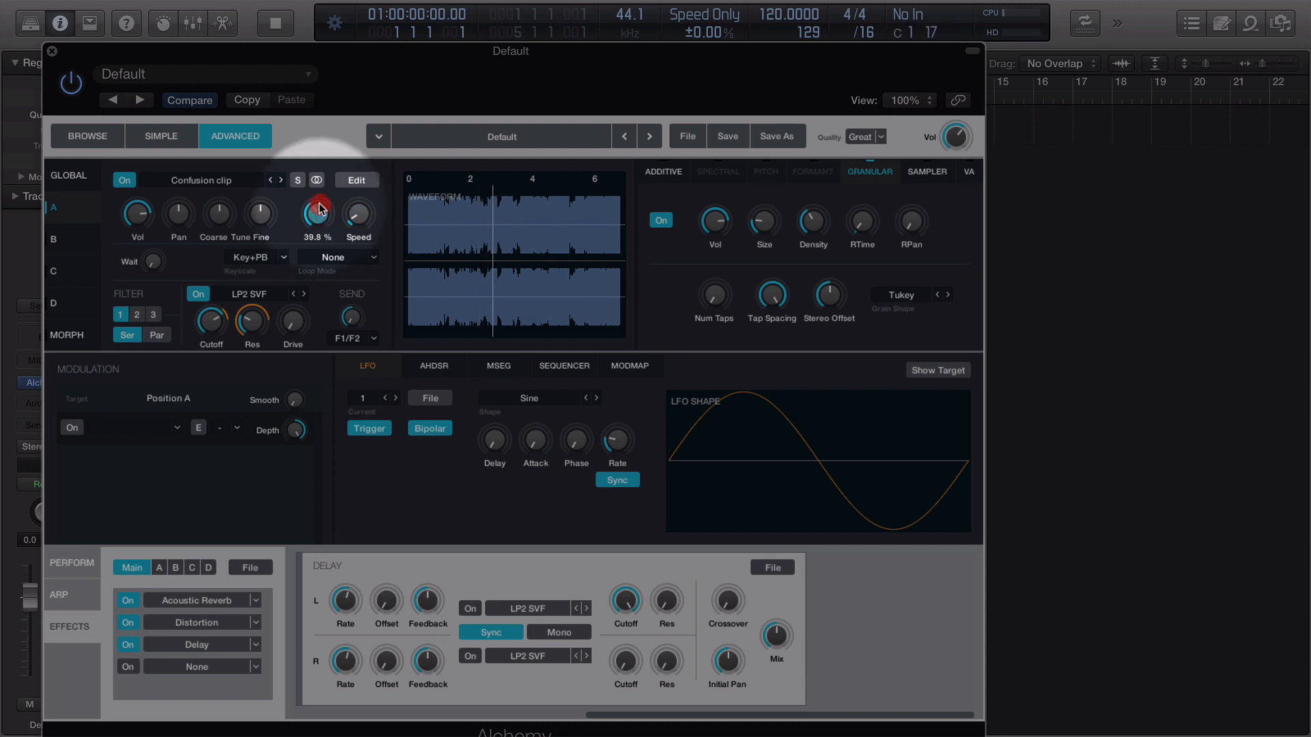
left_click_drag(316, 218, 324, 198)
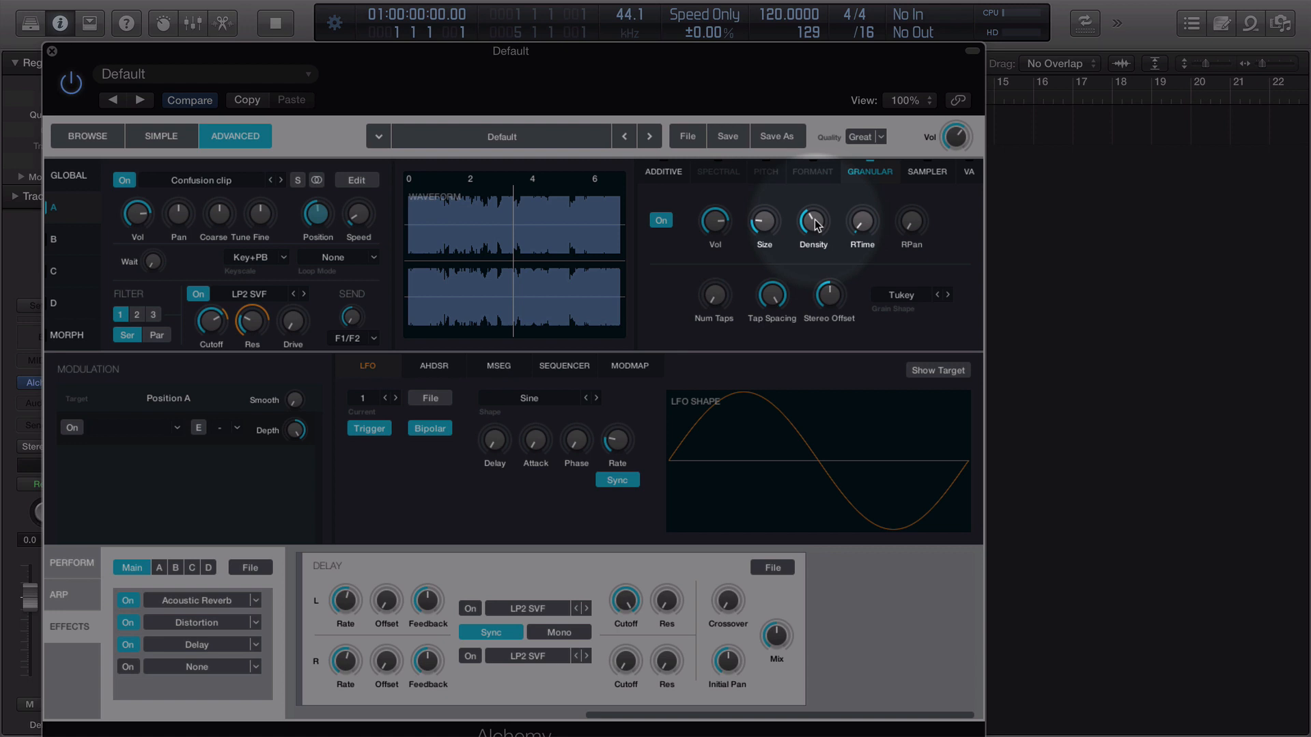
Reduce source A's granular density and assign LFO1 as the modulation source for its filter drive.
left_click_drag(817, 225, 810, 234)
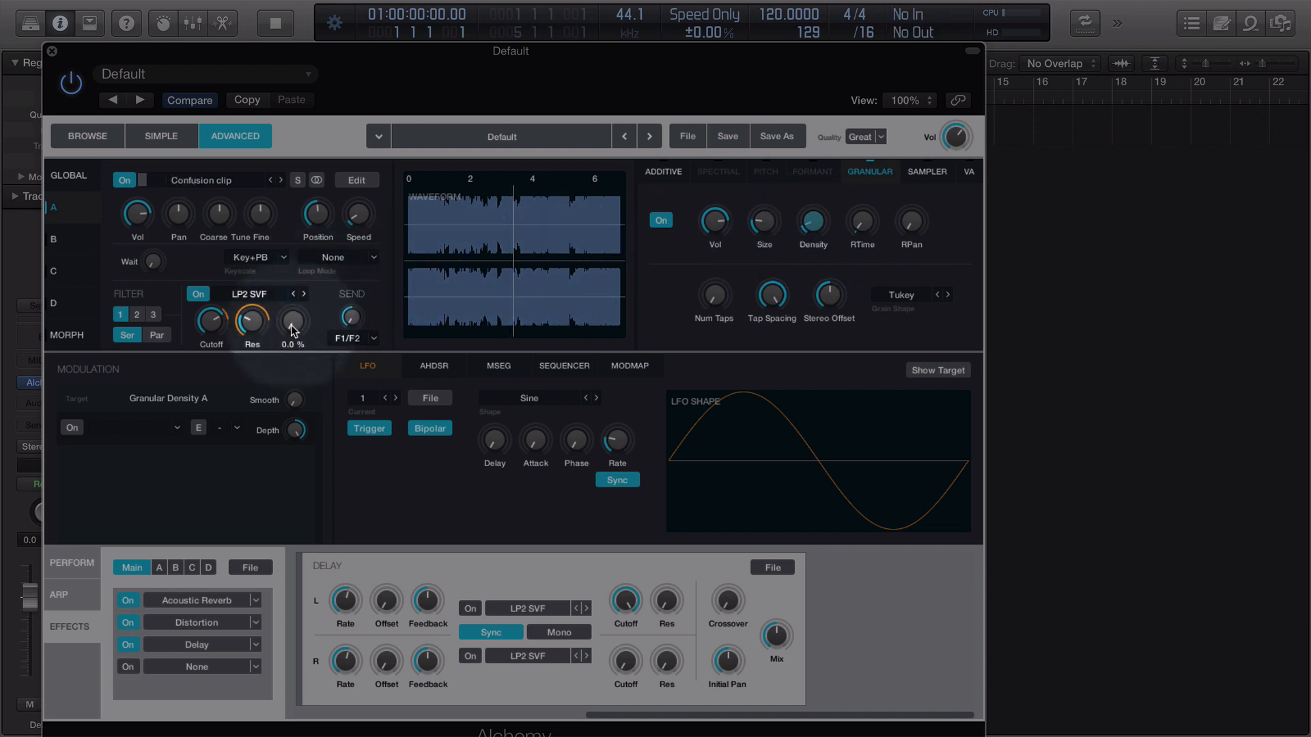
left_click_drag(291, 327, 291, 328)
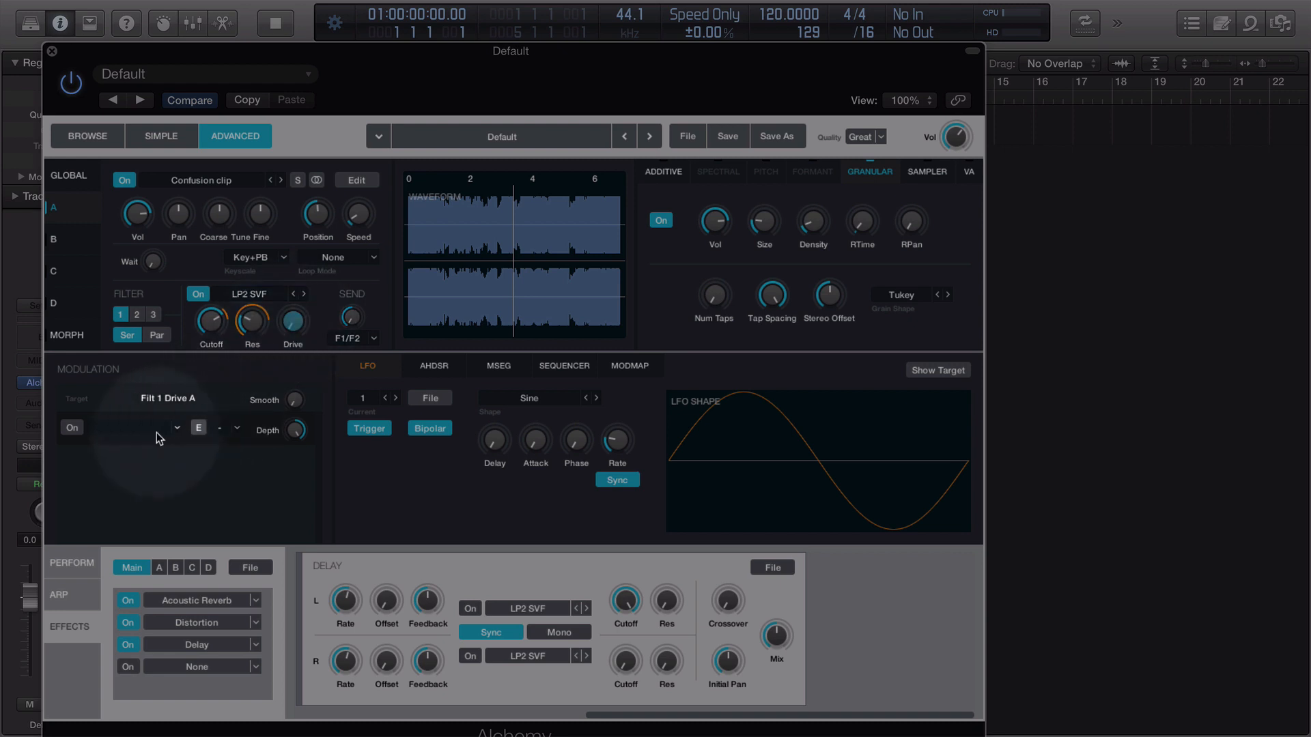
left_click(177, 428)
mouse_move(184, 448)
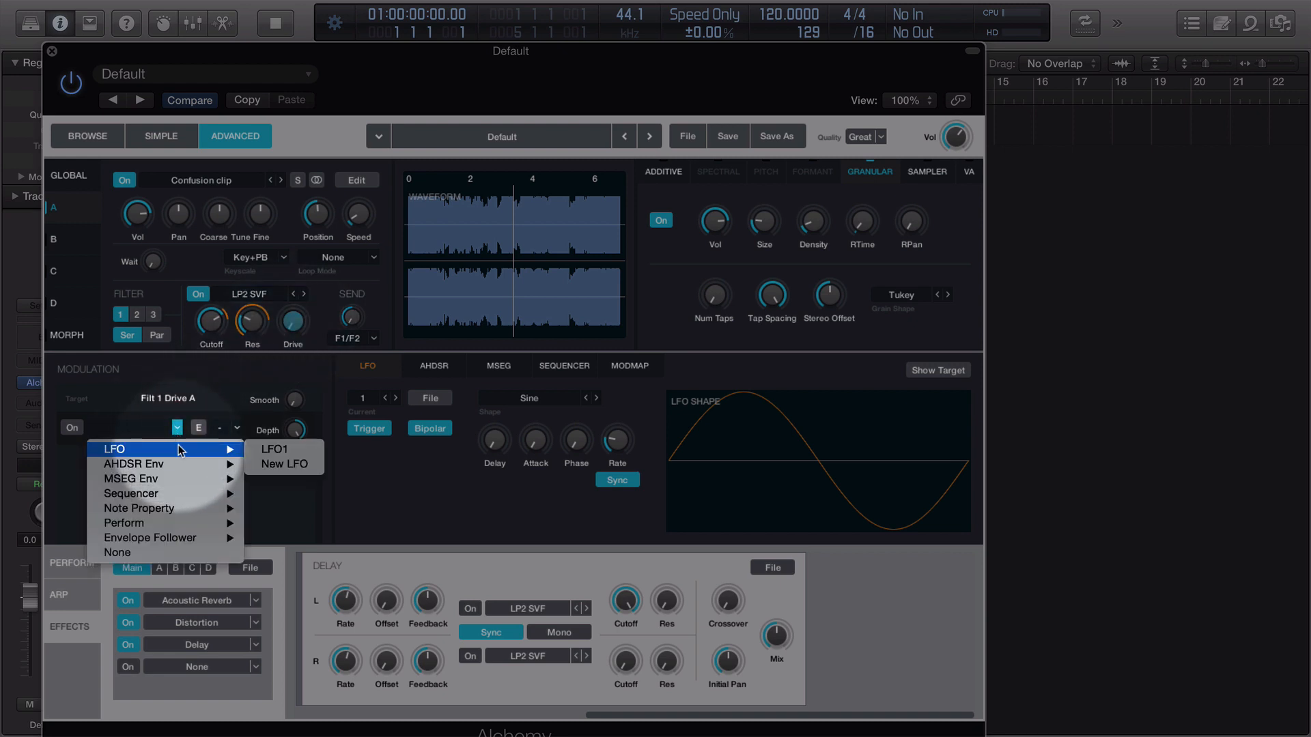
left_click(299, 446)
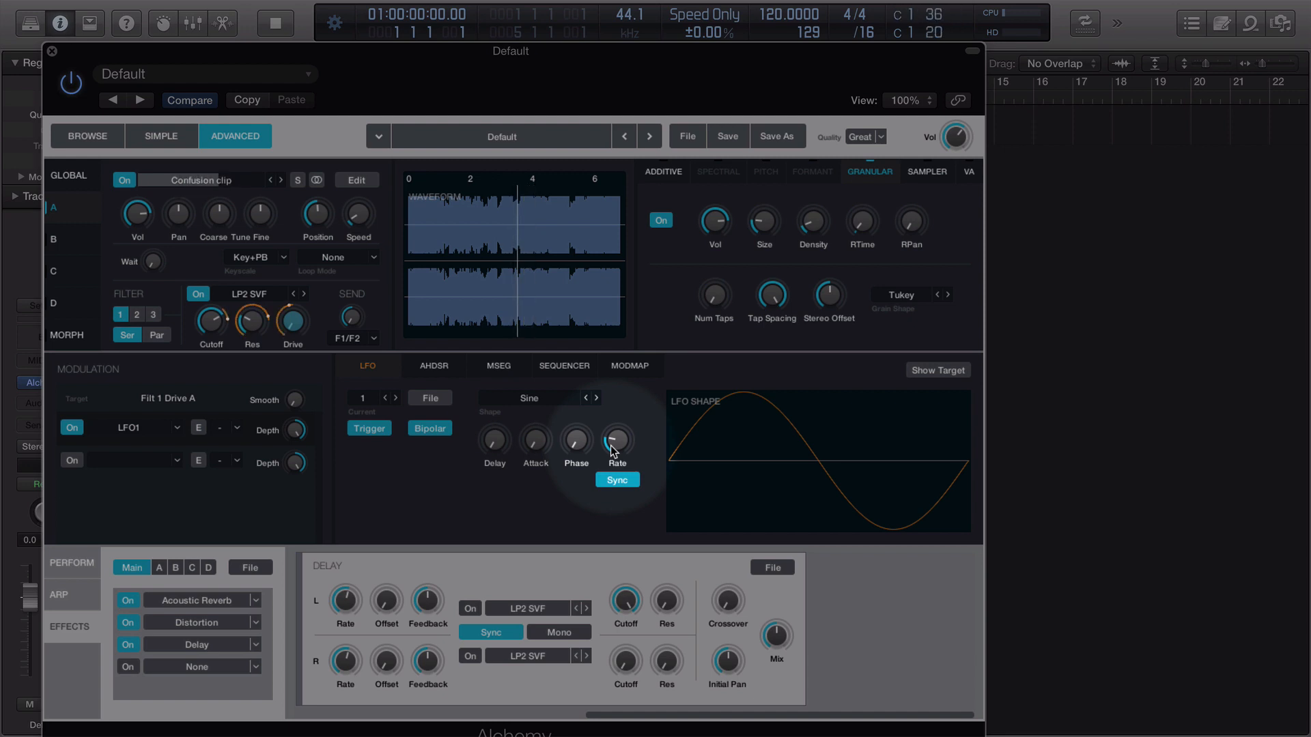
Set source A's filter cutoff to 550 Hz and lower the filter resonance below 23.7%.
left_click(215, 327)
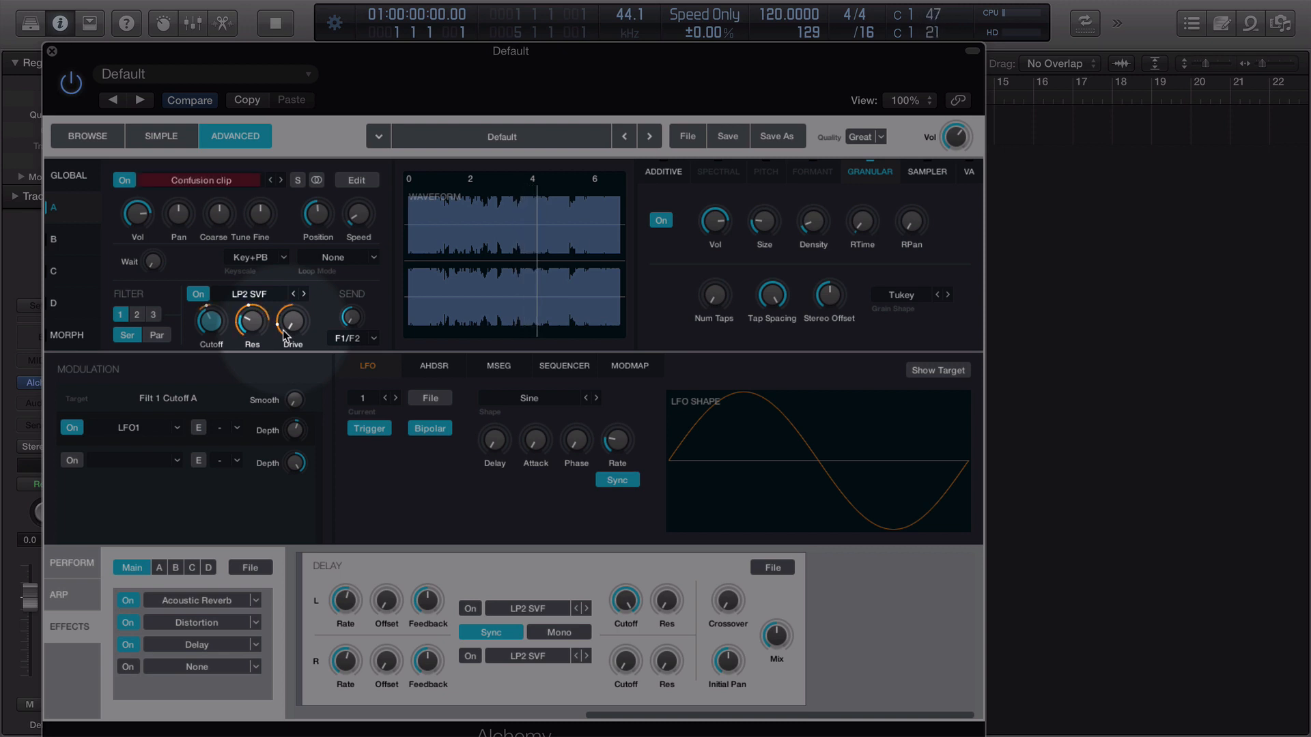
left_click(215, 323)
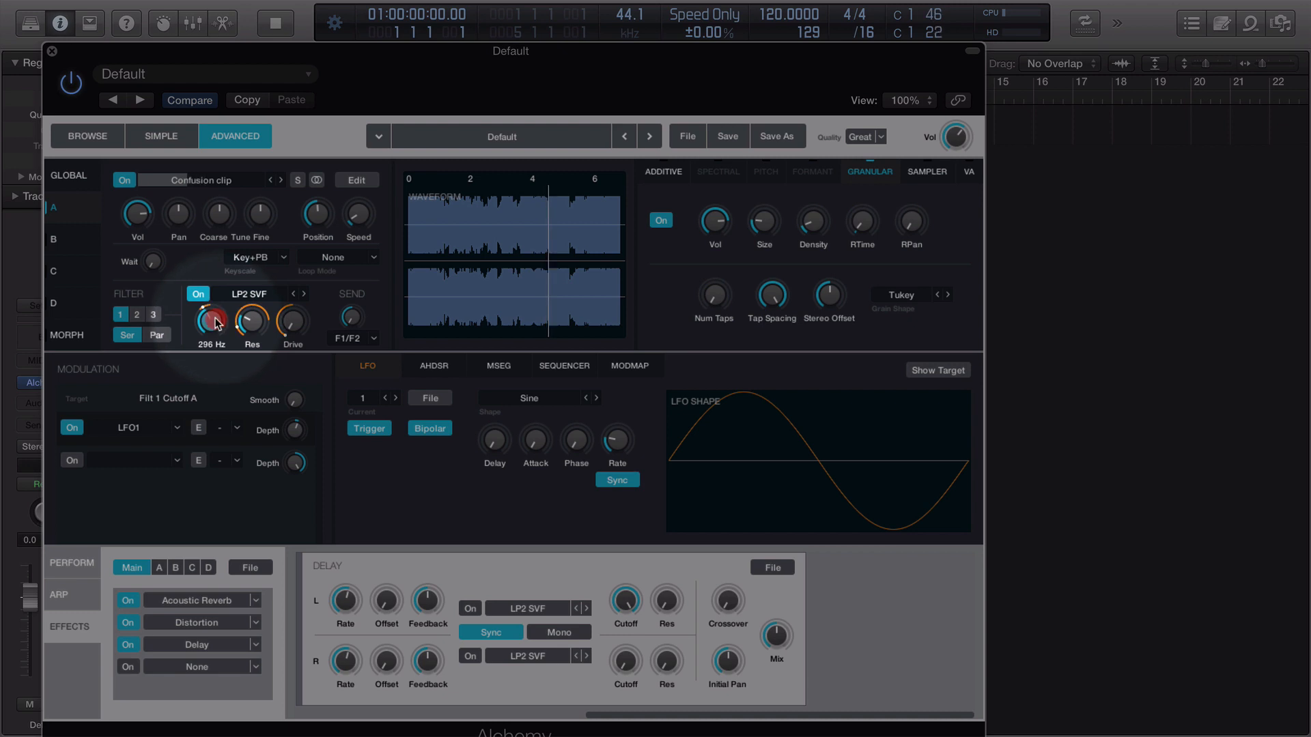
left_click_drag(215, 315, 219, 305)
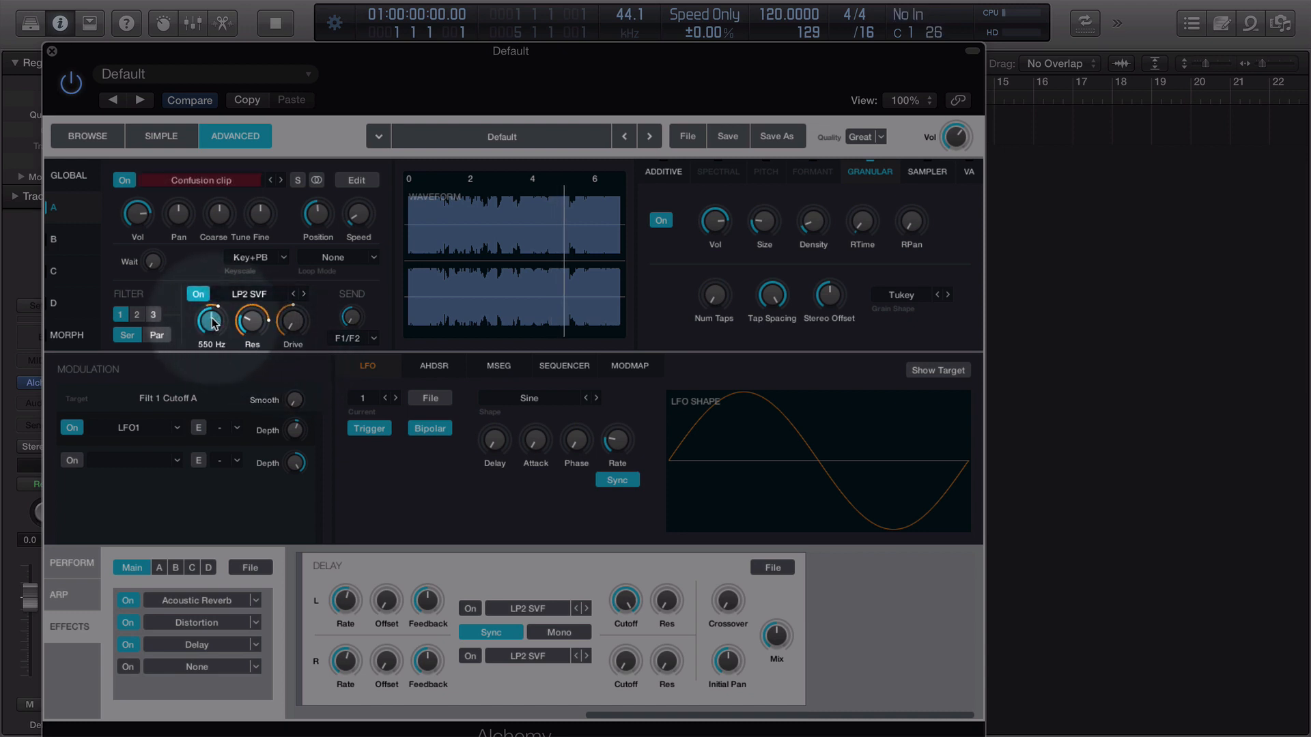
left_click_drag(246, 322, 248, 333)
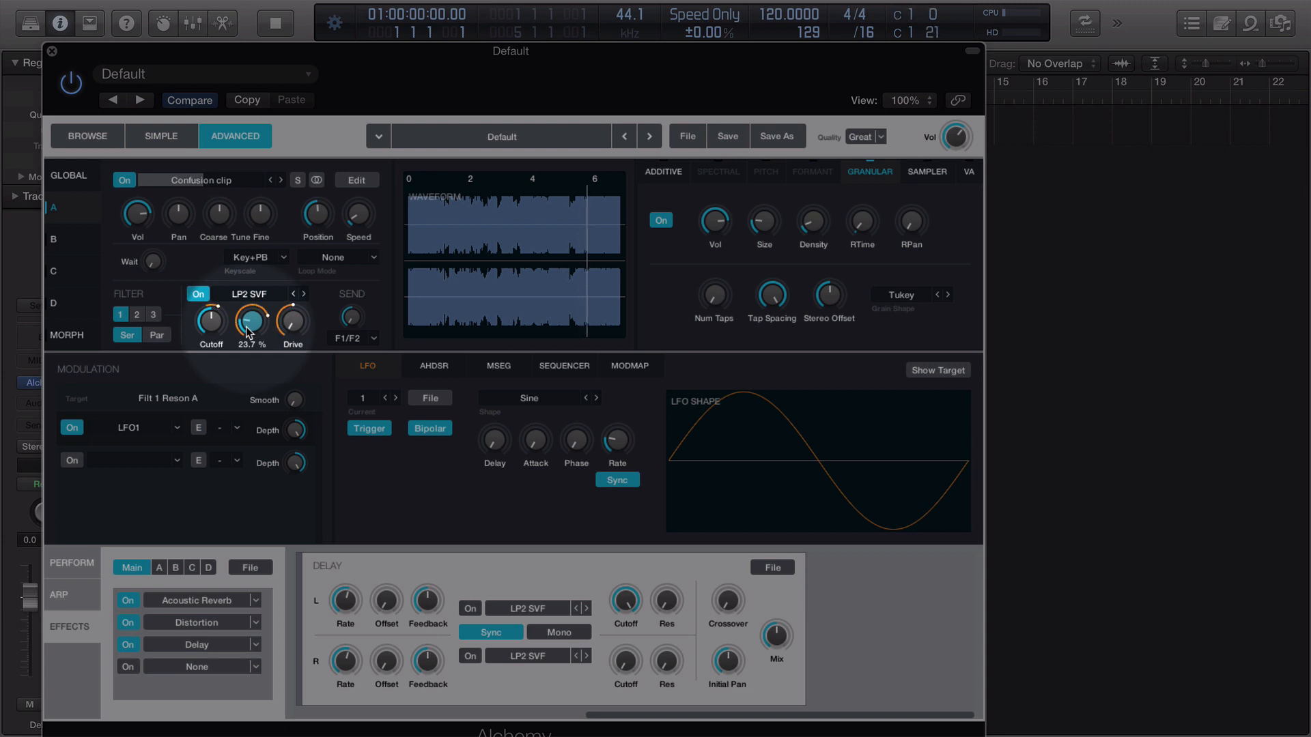
left_click_drag(247, 331, 248, 339)
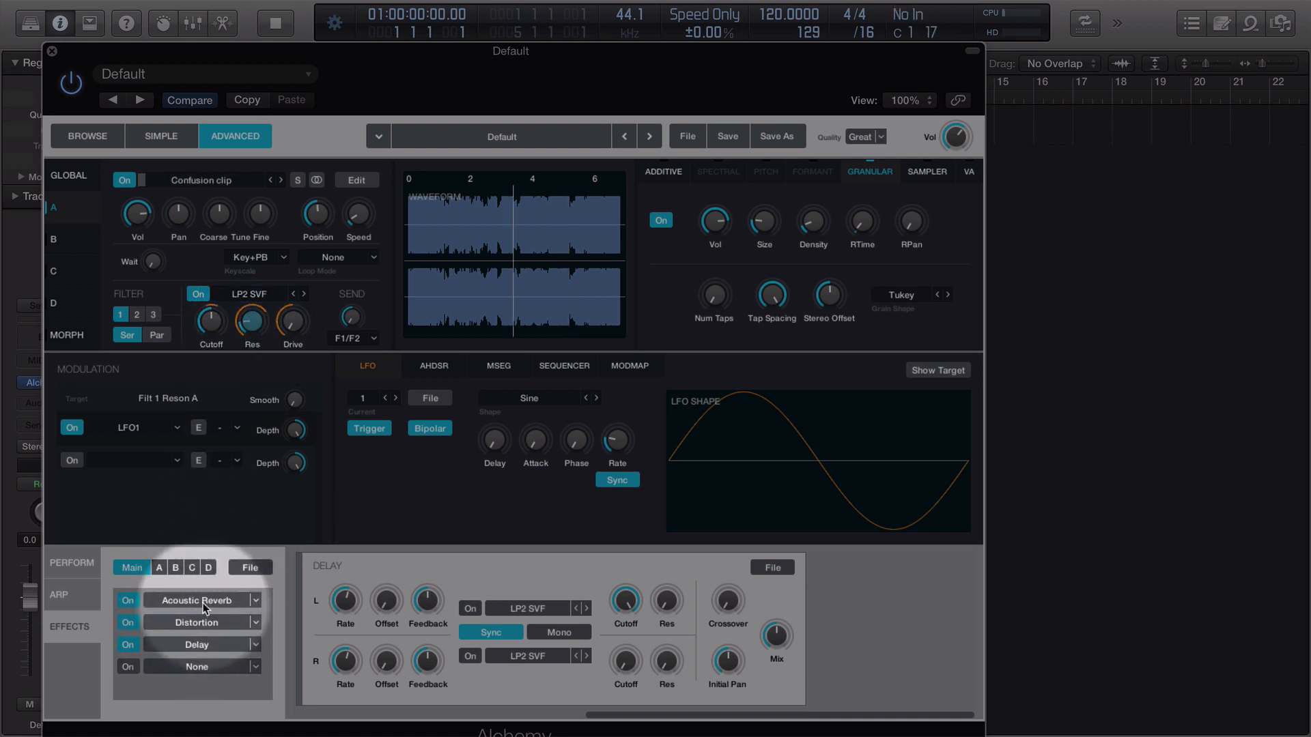
Raise the Distortion effect's bitcrush amount and set its tube amount to 30.8%.
left_click(203, 623)
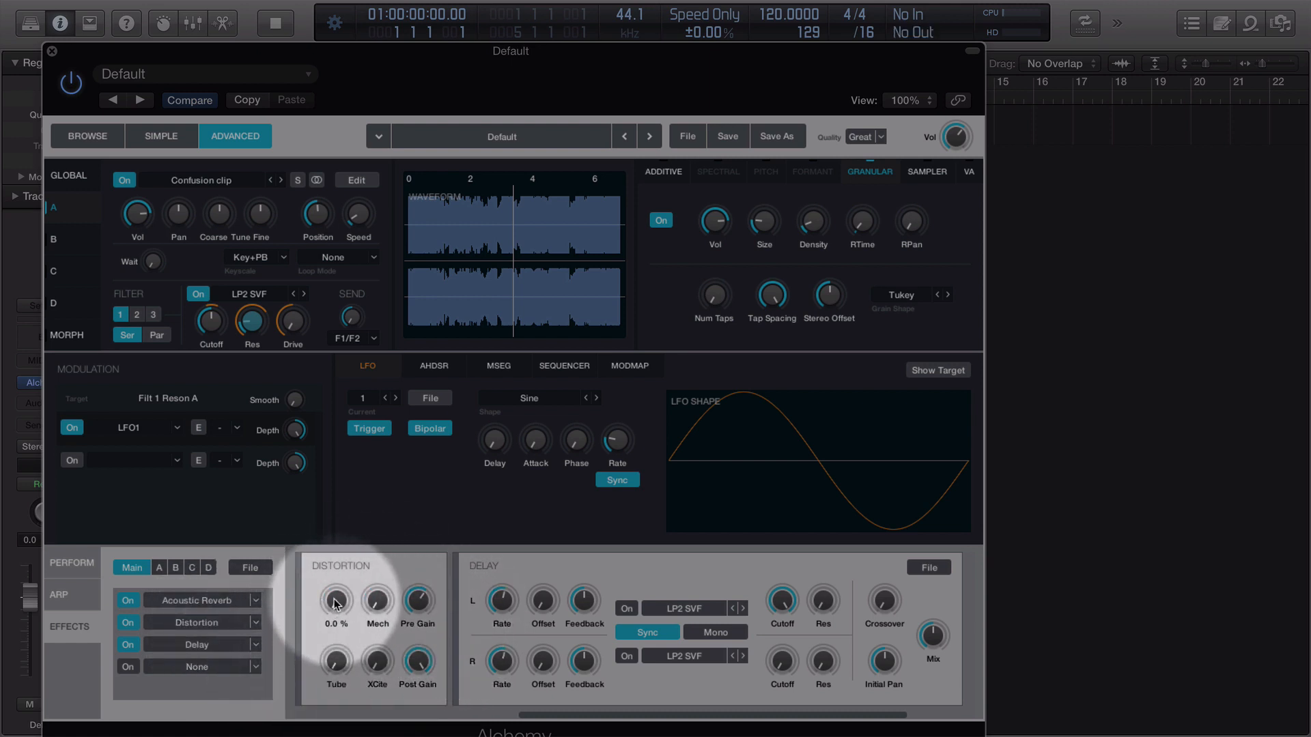
left_click_drag(334, 602, 348, 525)
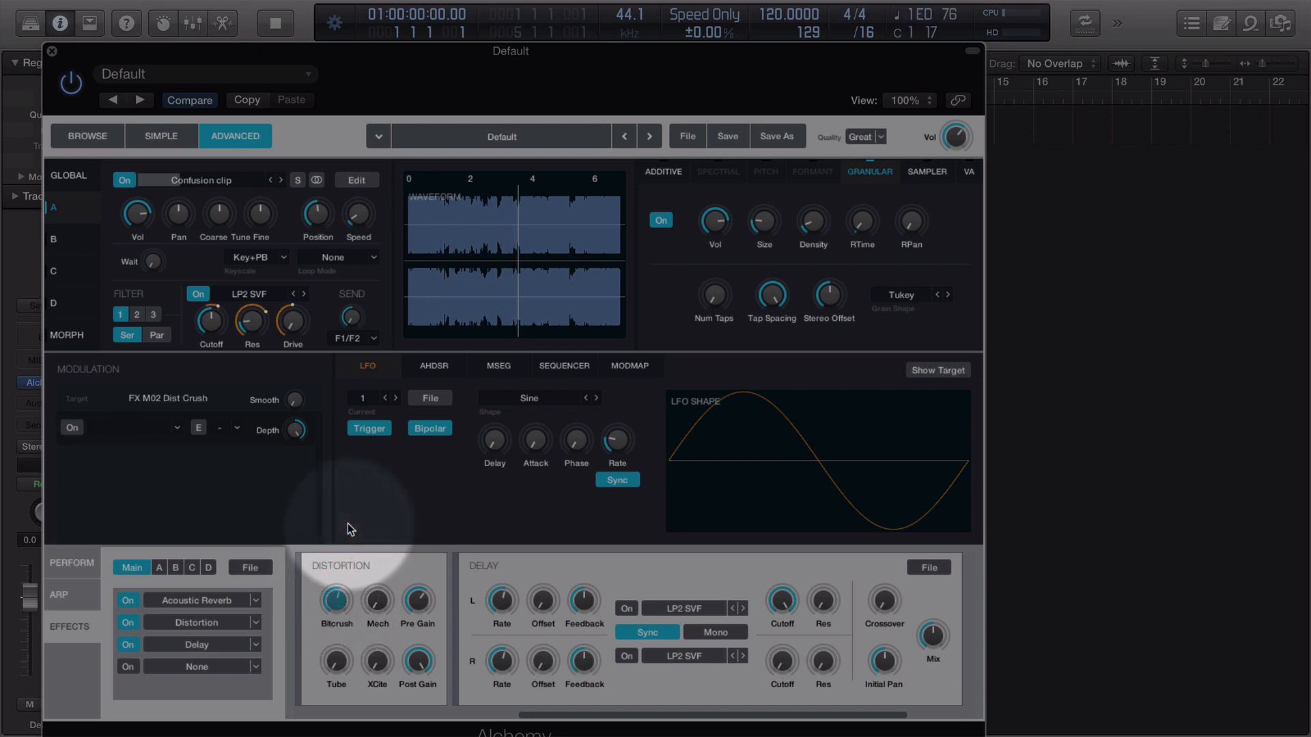
mouse_move(335, 588)
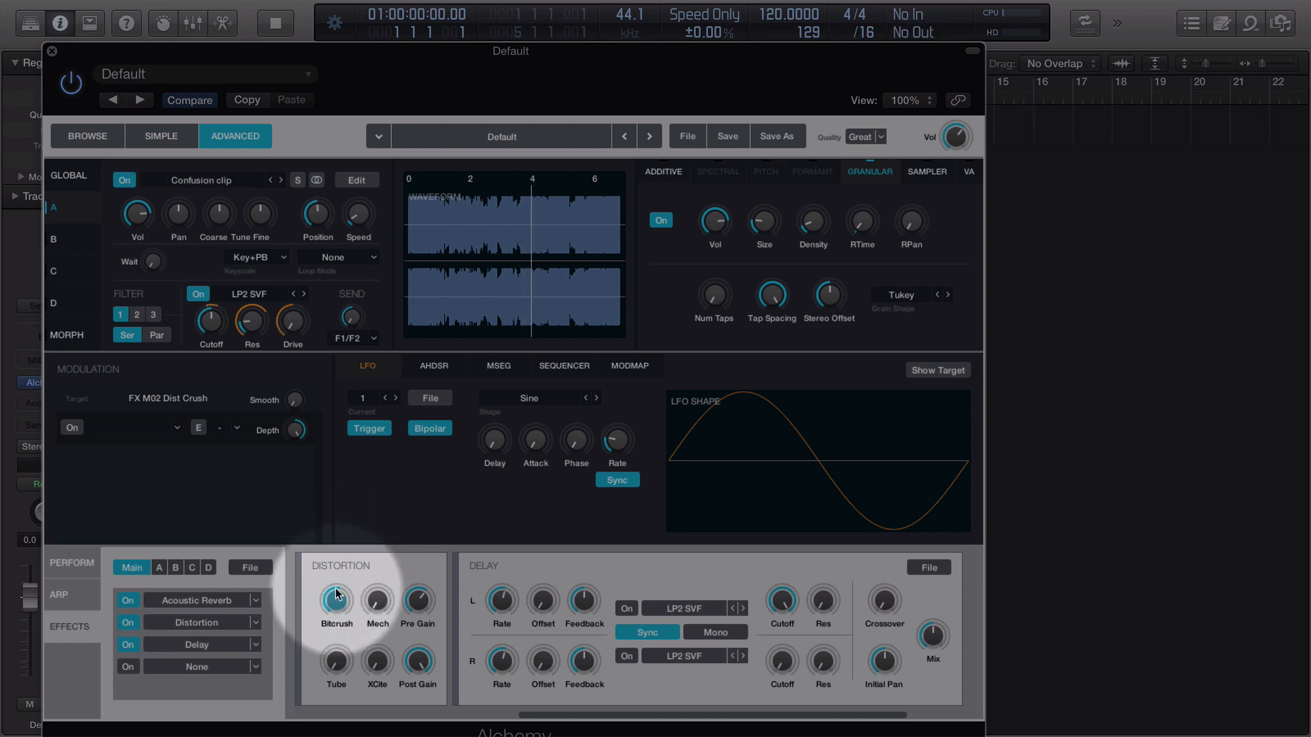
left_click_drag(336, 597, 340, 591)
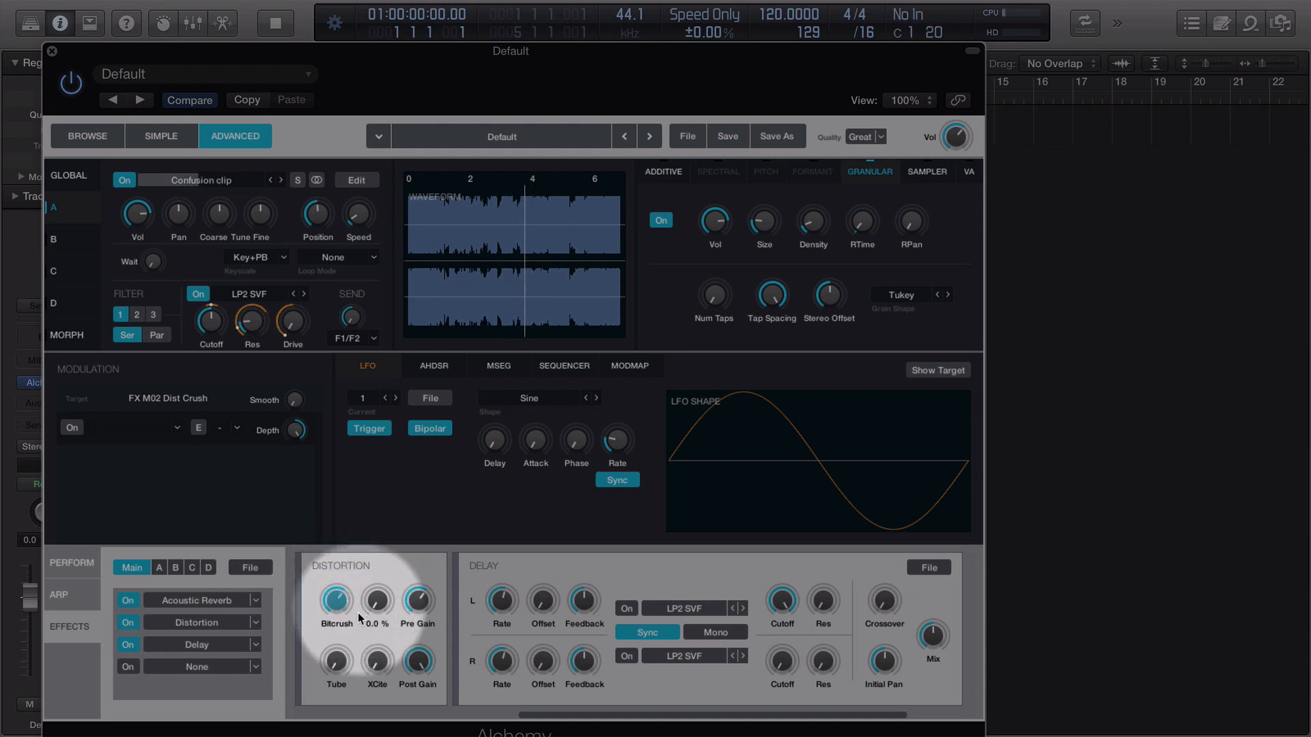
left_click(336, 656)
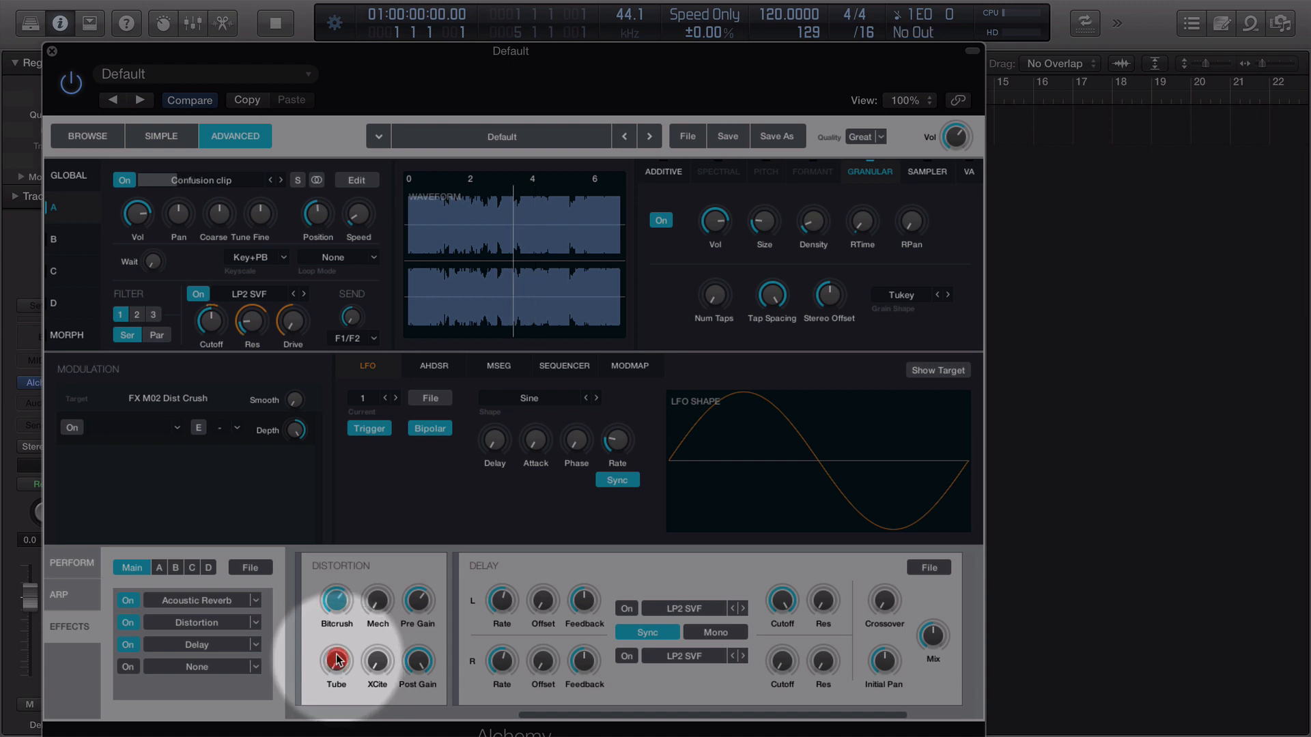
left_click_drag(336, 659, 338, 618)
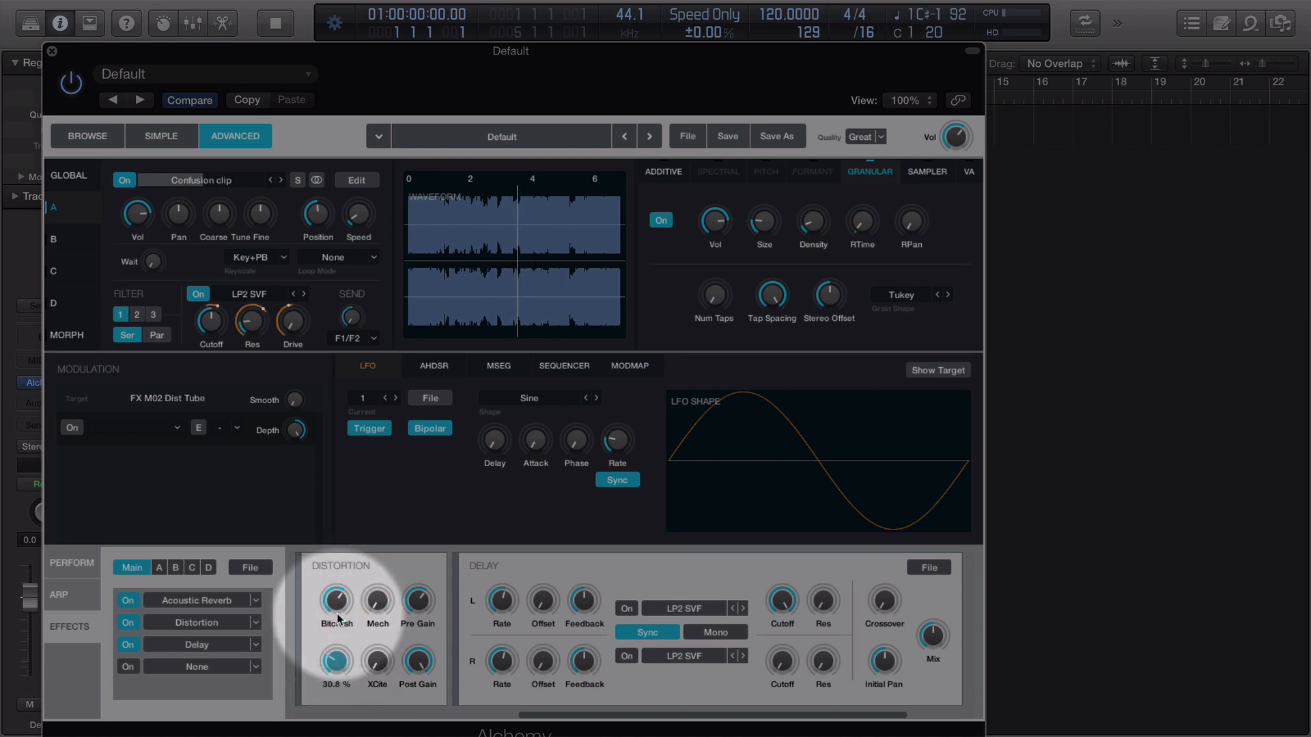
Turn the Distortion effect's bitcrush all the way down.
left_click_drag(338, 618, 339, 607)
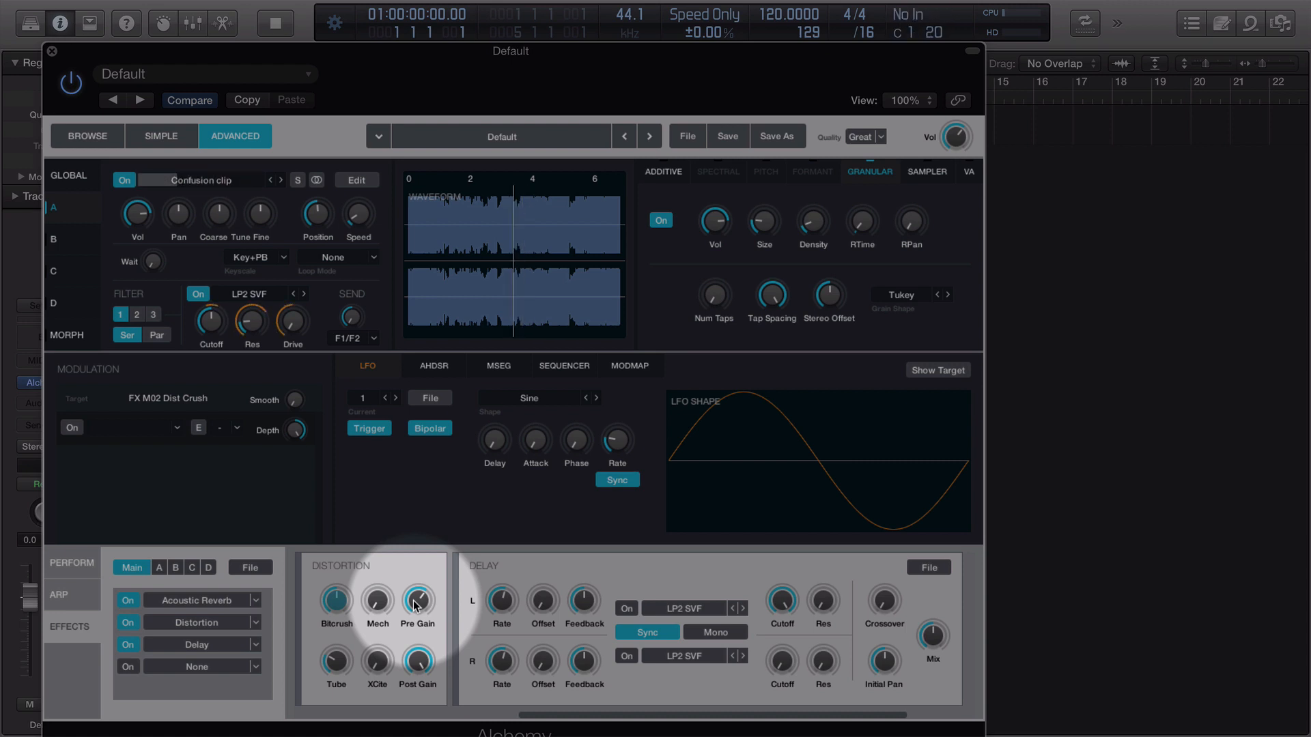
left_click(340, 602)
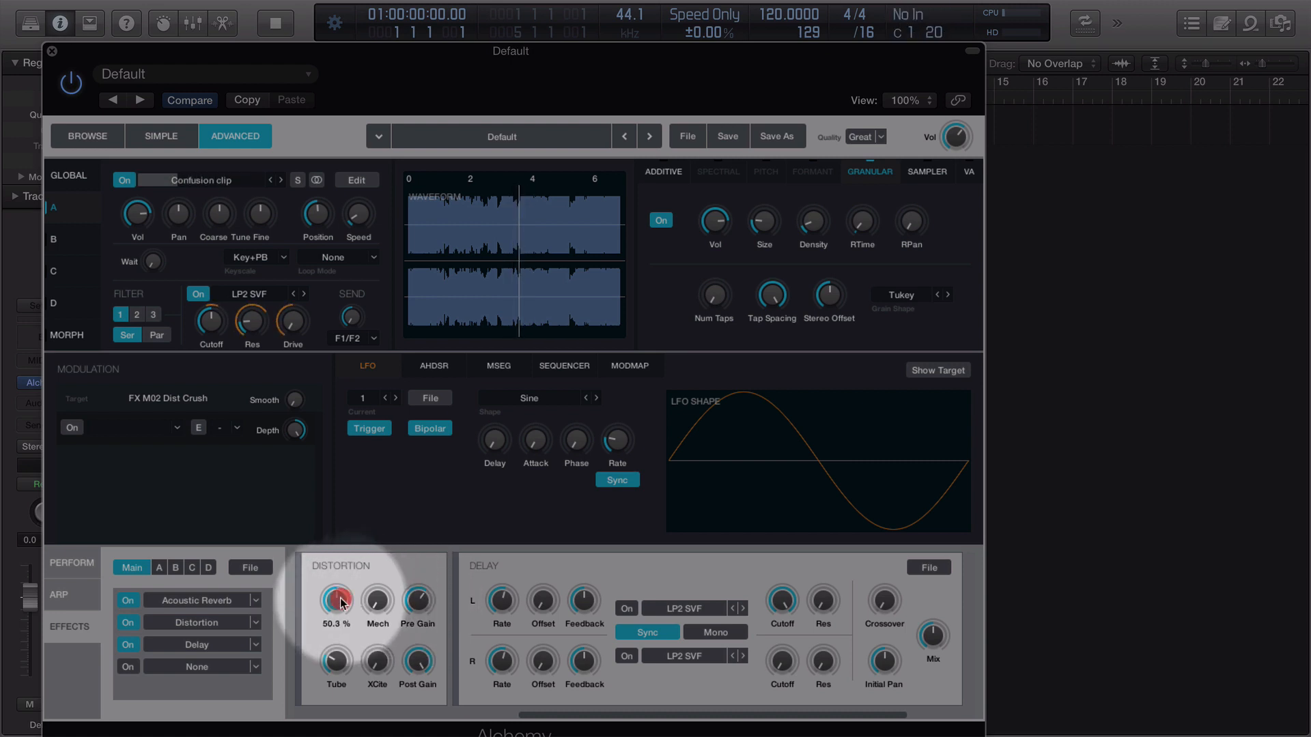
left_click_drag(341, 602, 328, 710)
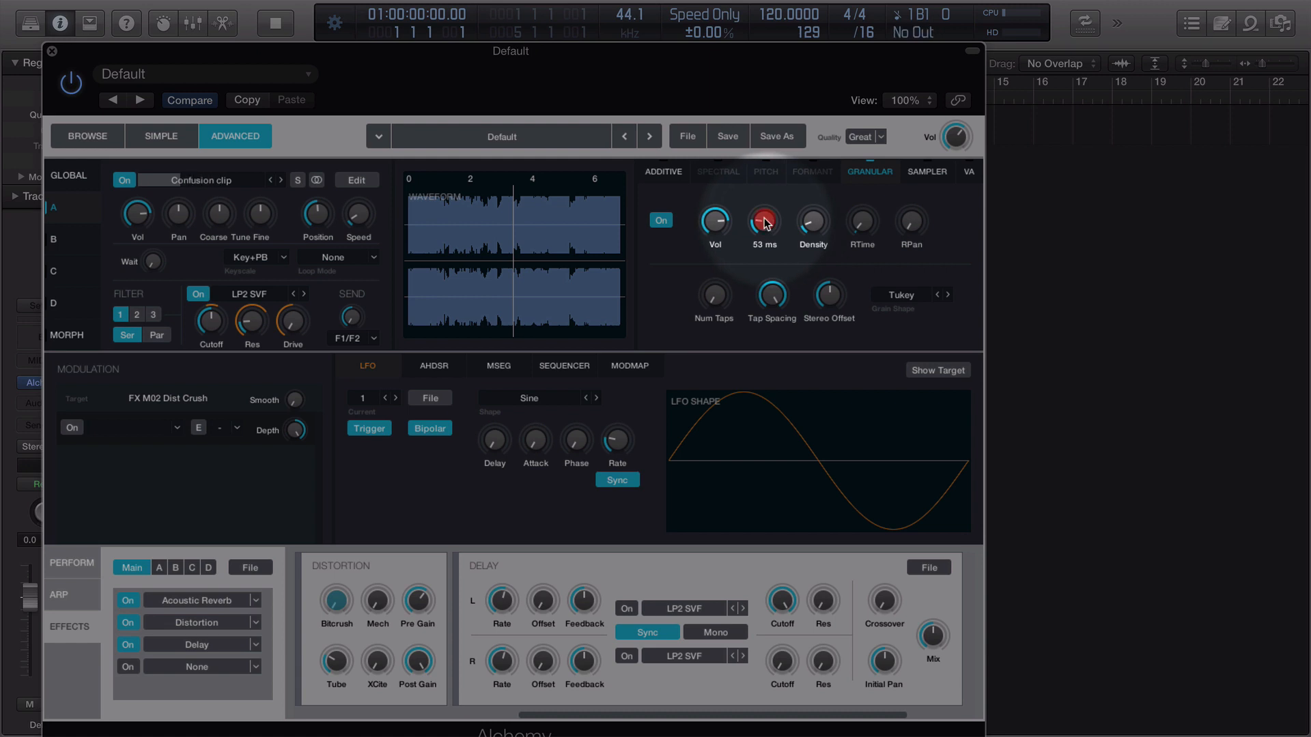
Sweep source A's grain size up to the maximum and down to 20 ms, then leave it slightly above 20 ms.
left_click_drag(766, 223, 770, 137)
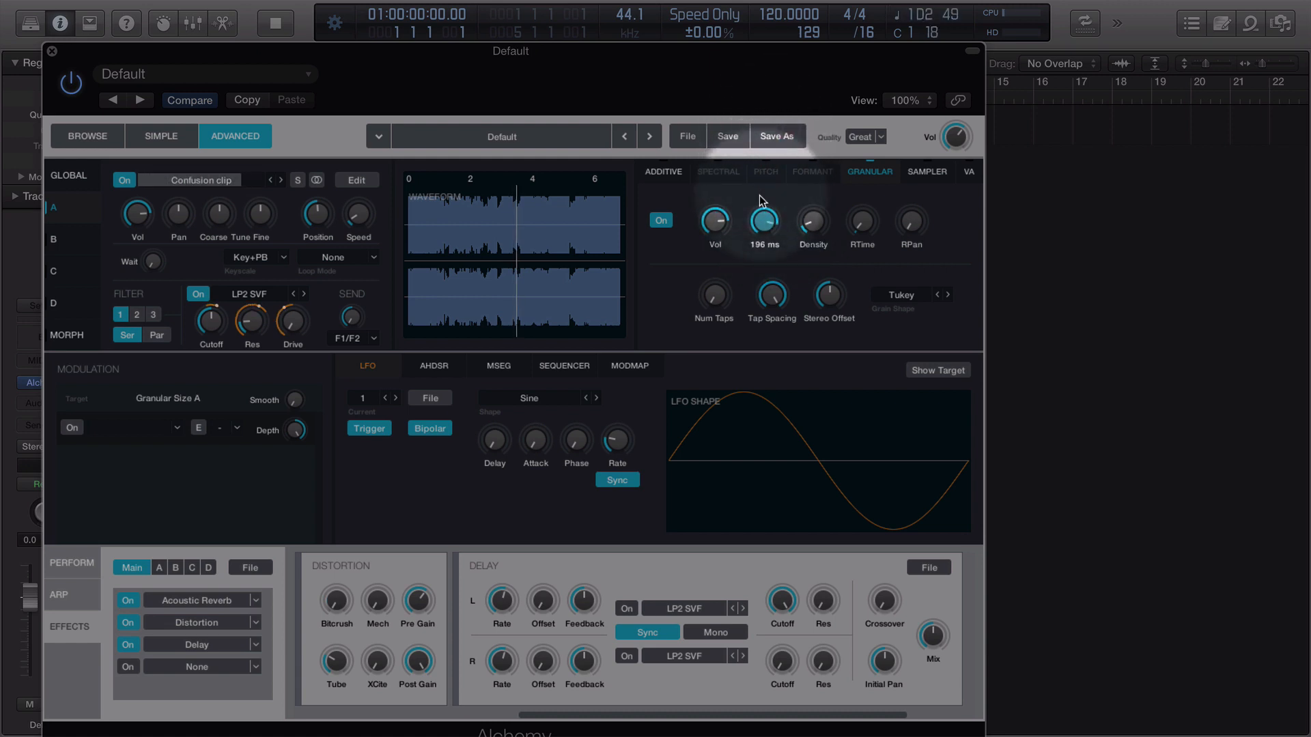
left_click_drag(761, 227, 767, 169)
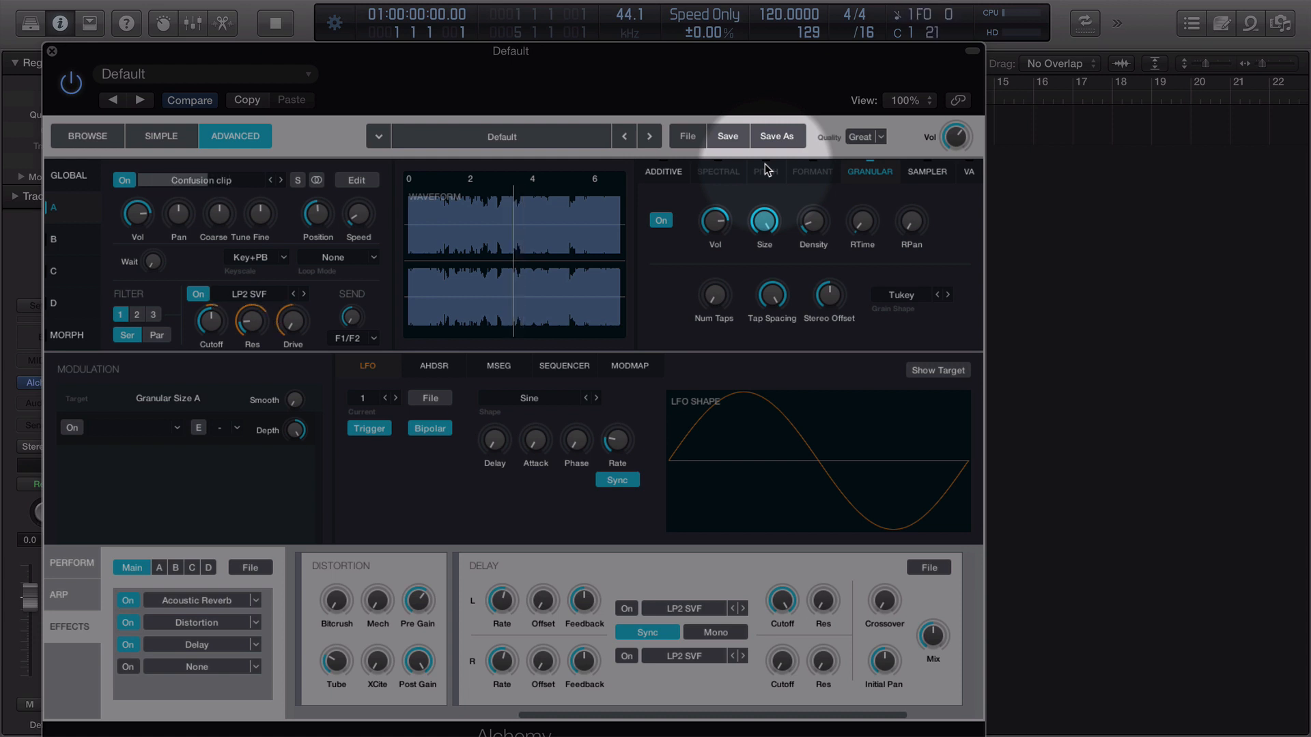
left_click_drag(765, 227, 746, 355)
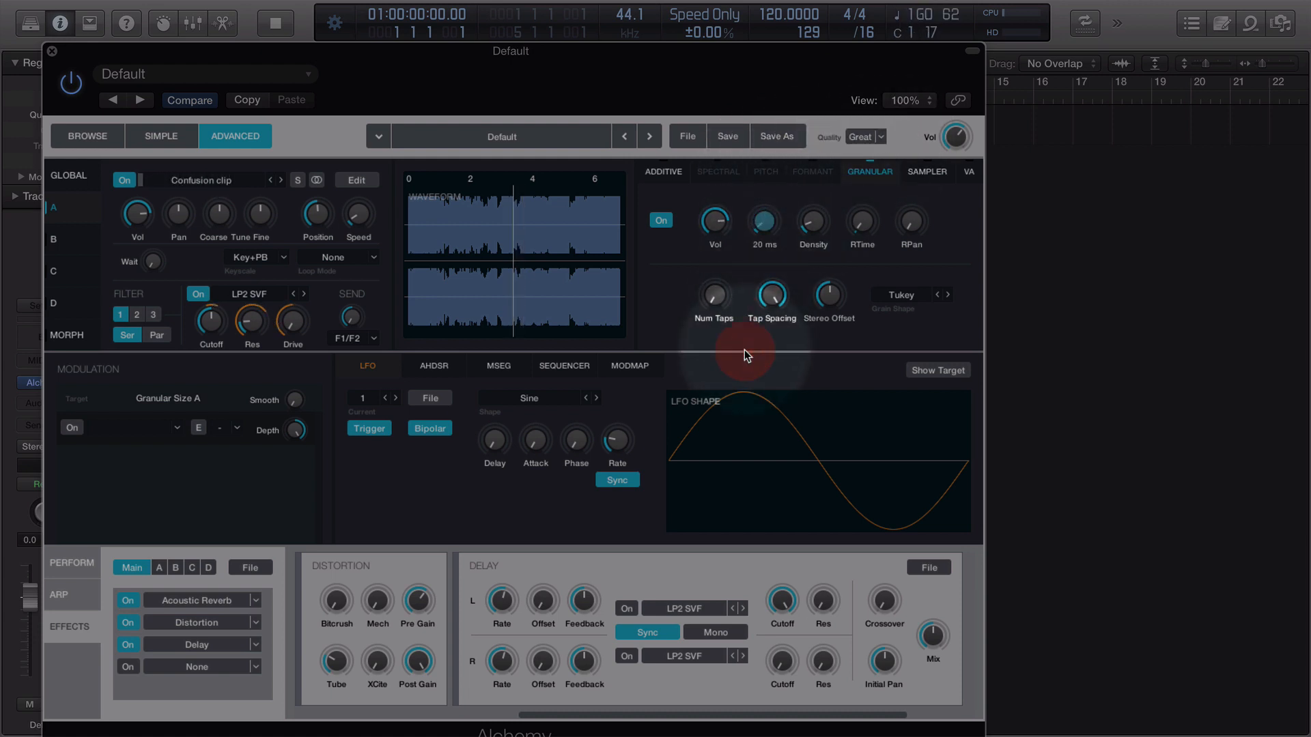
left_click_drag(765, 222, 763, 209)
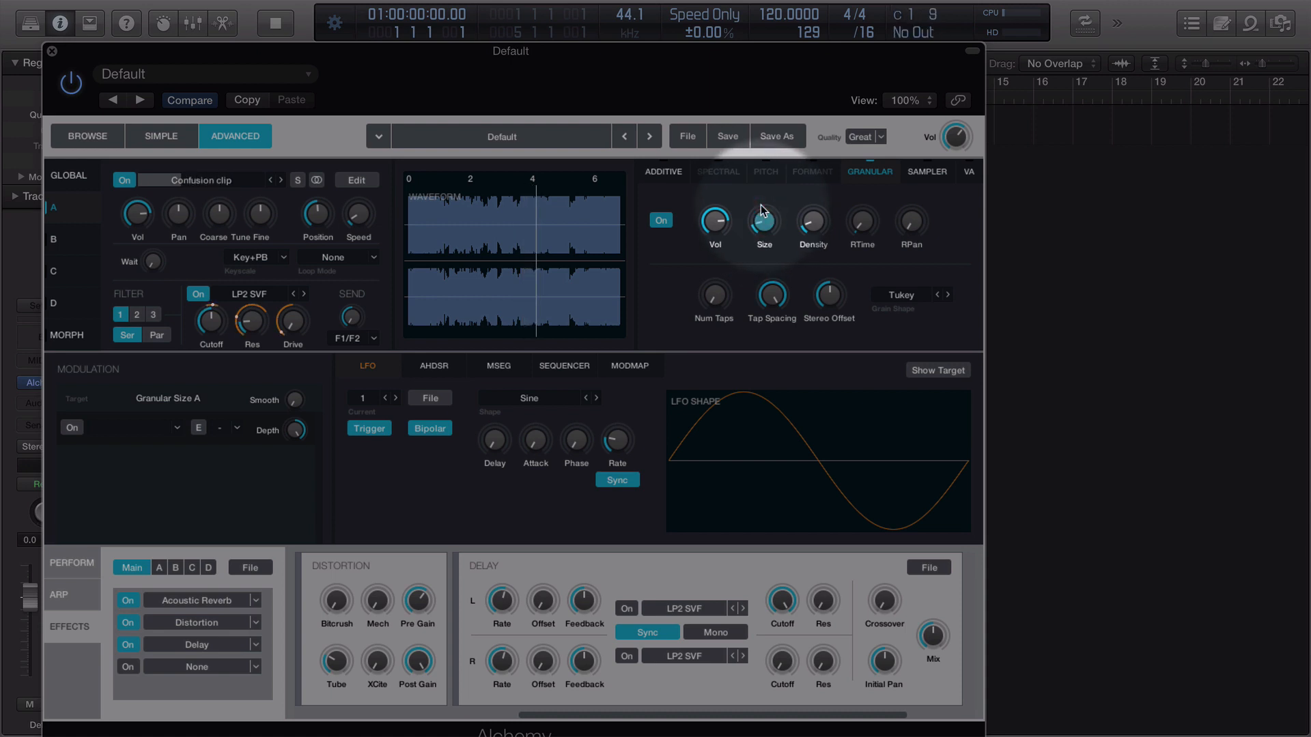
Raise source A's filter cutoff and increase the filter drive.
mouse_move(239, 325)
left_mouse_down()
mouse_move(218, 337)
mouse_move(219, 311)
mouse_move(217, 323)
left_mouse_up()
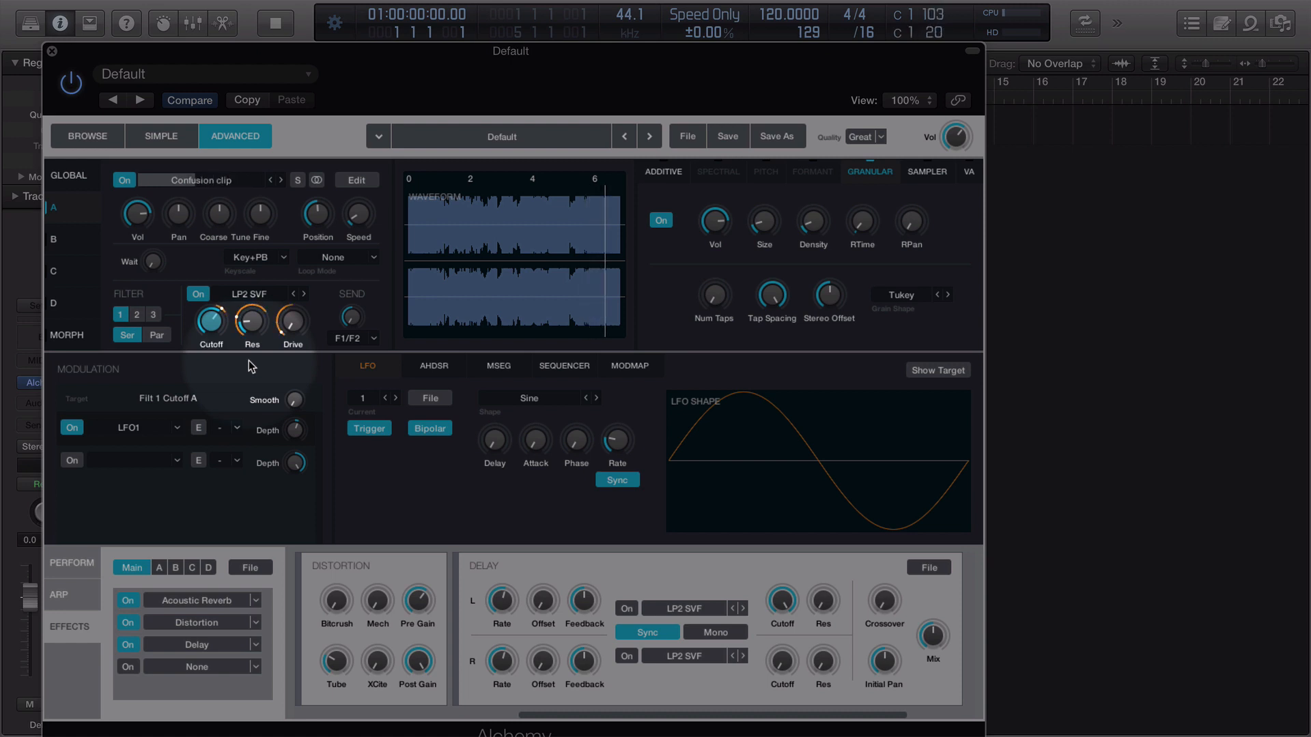
left_click(297, 328)
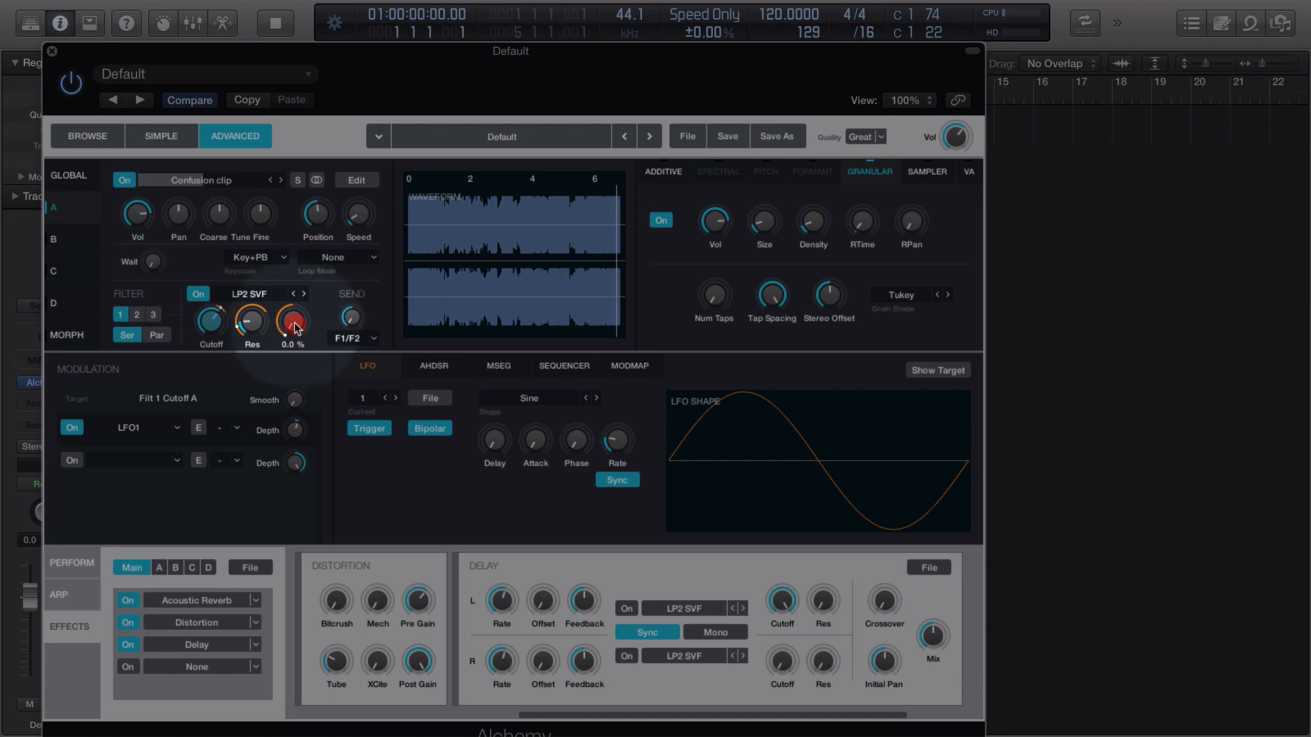
left_click_drag(296, 328, 297, 291)
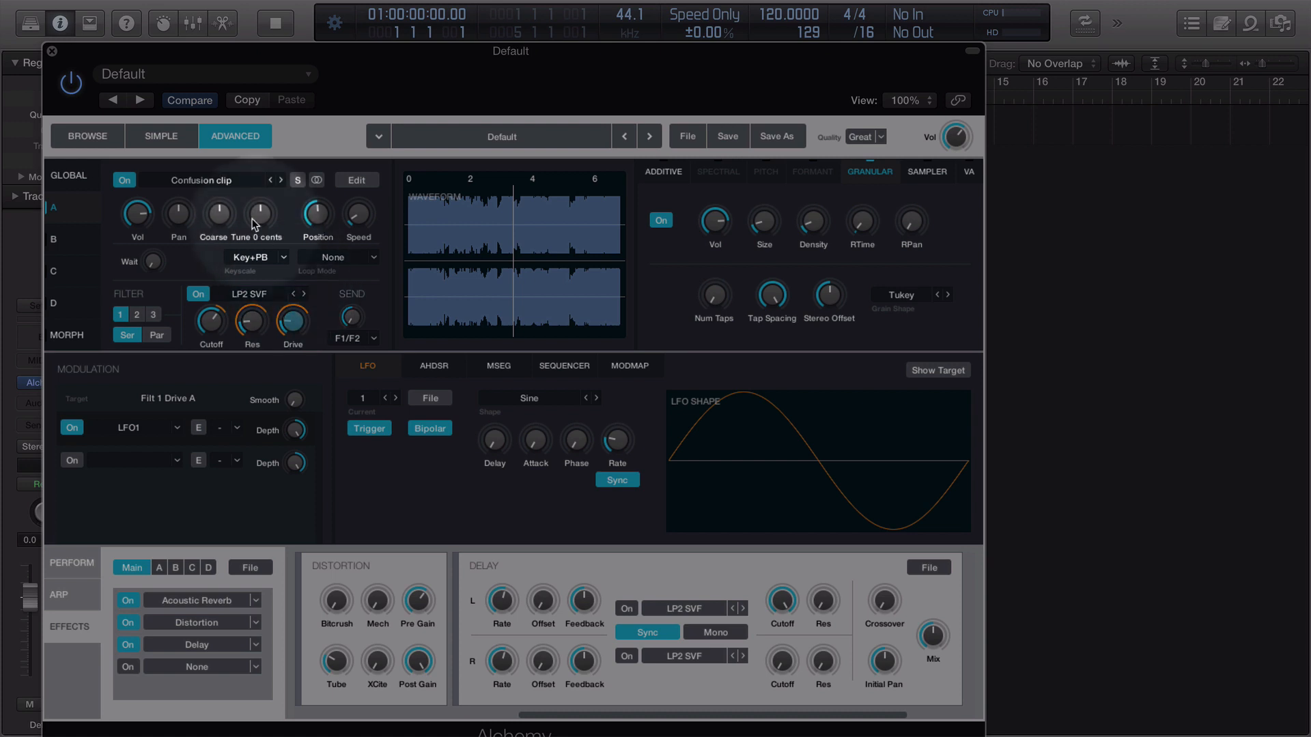
Reposition the Alchemy plug-in window over the middle of the workspace.
left_click_drag(398, 71, 722, 322)
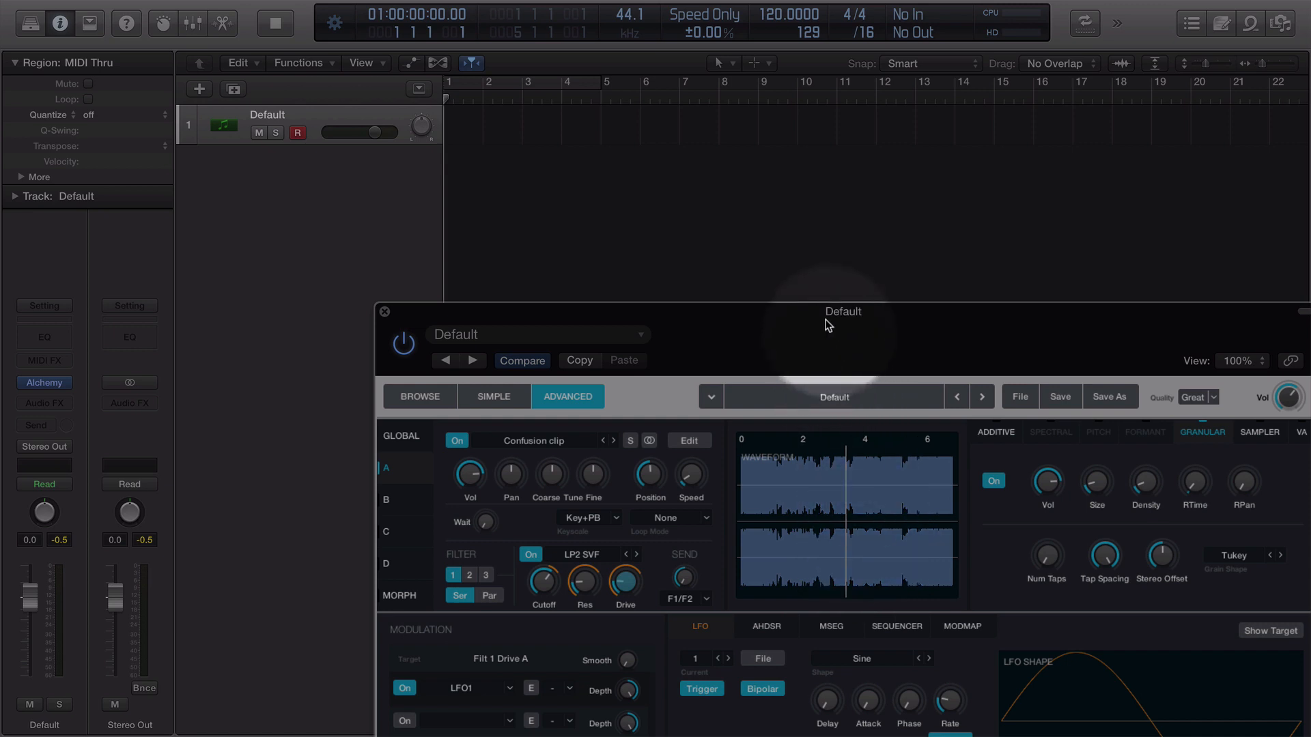
left_click_drag(811, 312, 622, 10)
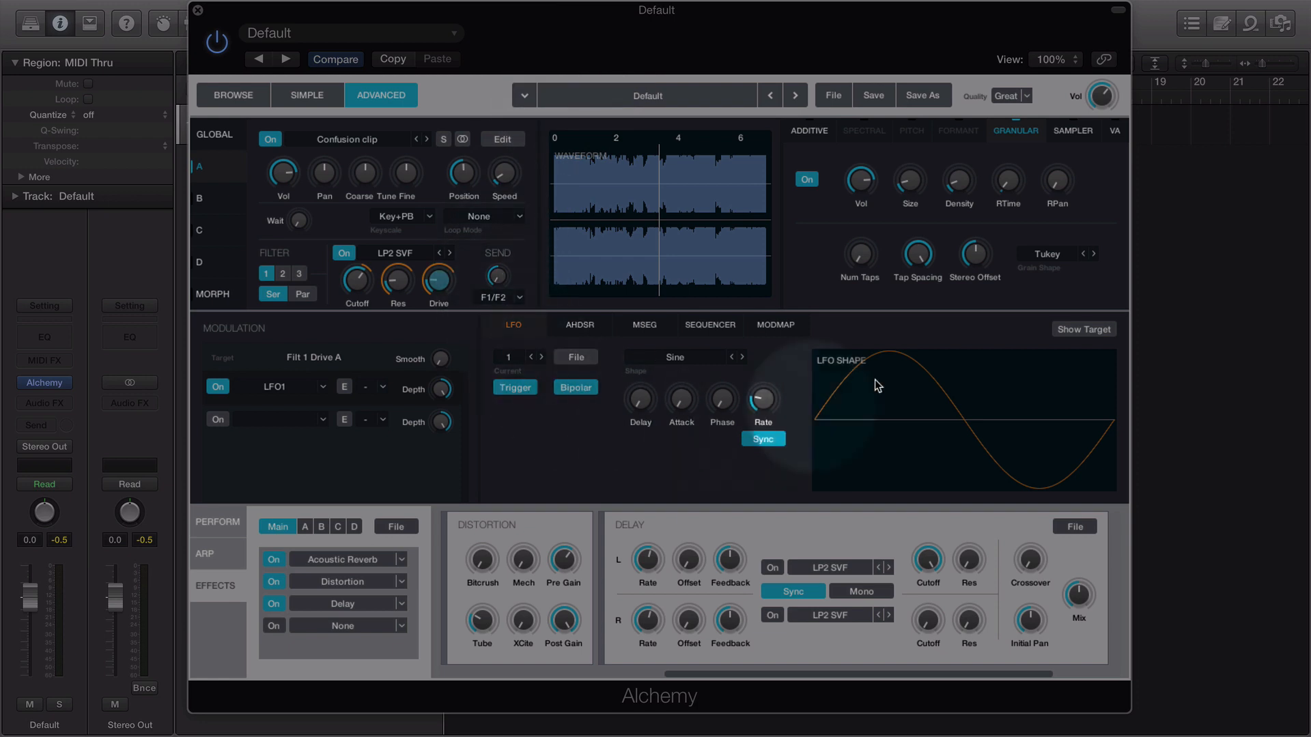